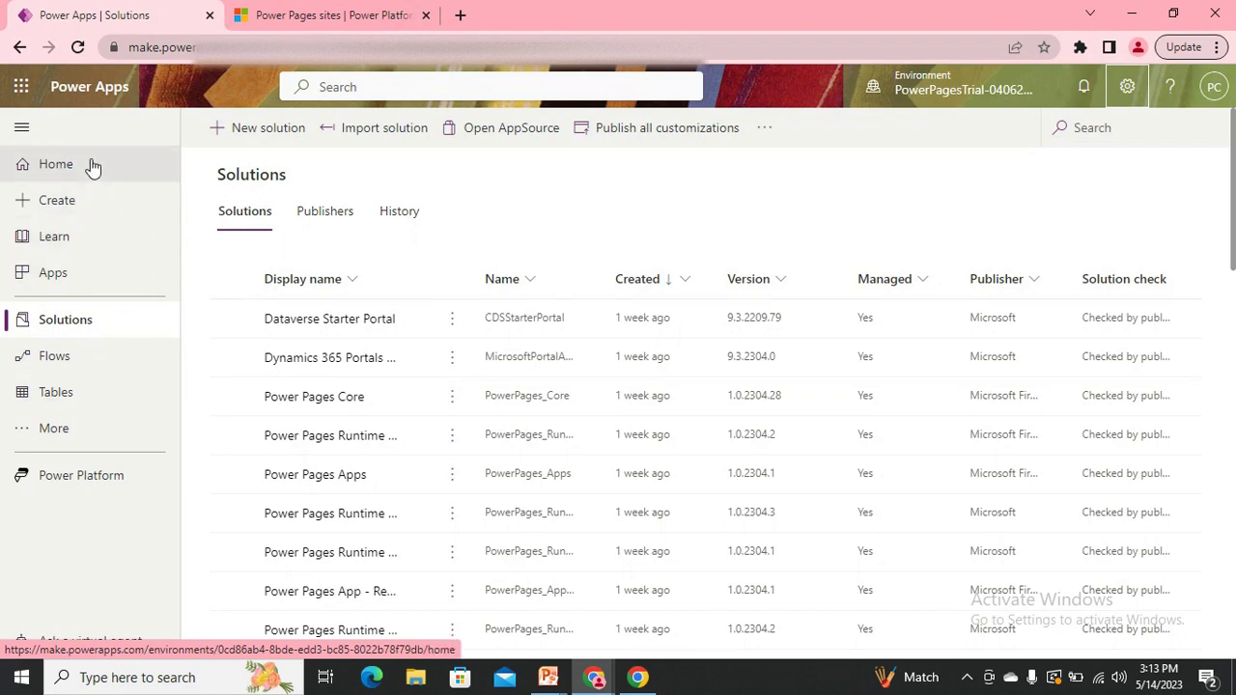
# - Open the Power Apps home page and find the FitPro app and its type in the list of own apps
pyautogui.click(90, 165)
pyautogui.scroll(-10, 368, 404)
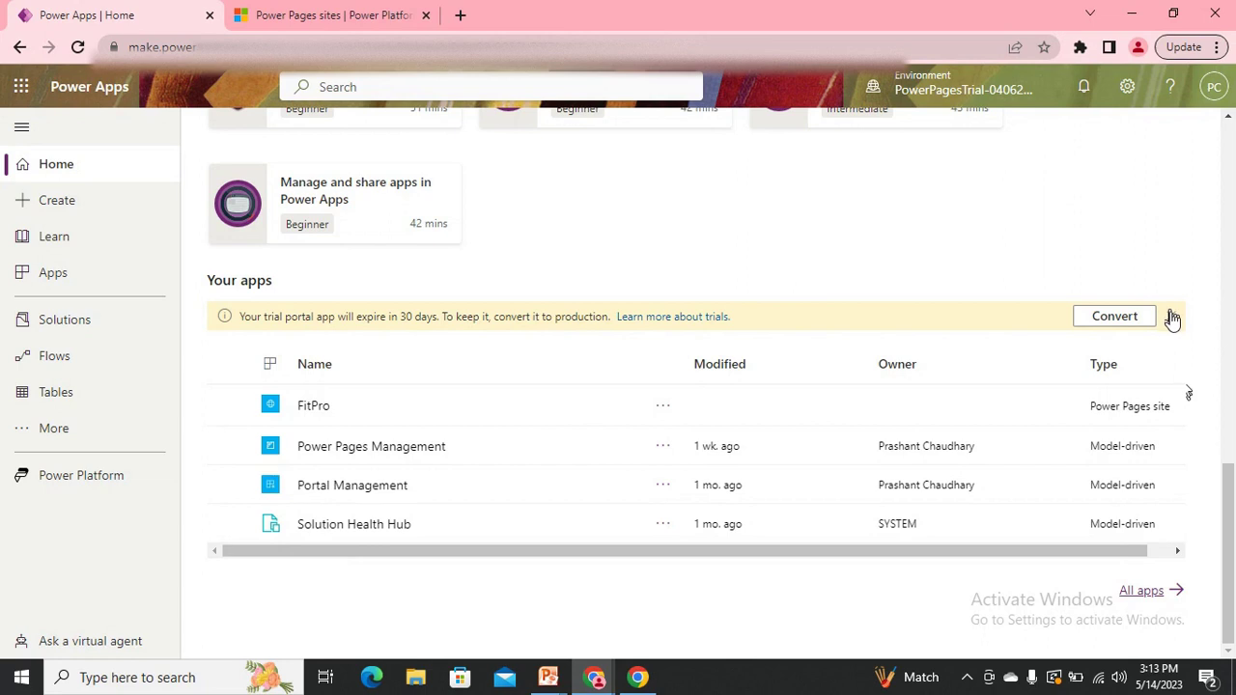
pyautogui.click(1171, 316)
pyautogui.click(1088, 387)
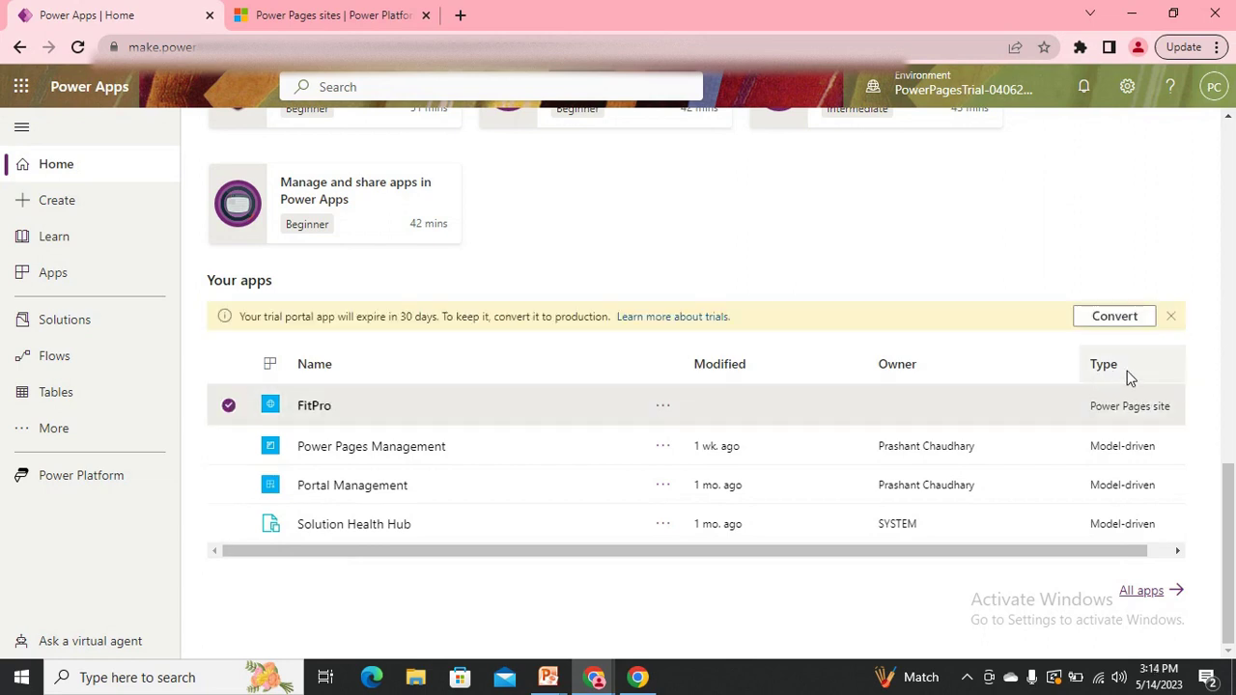
pyautogui.moveTo(1170, 407); pyautogui.dragTo(1088, 410)
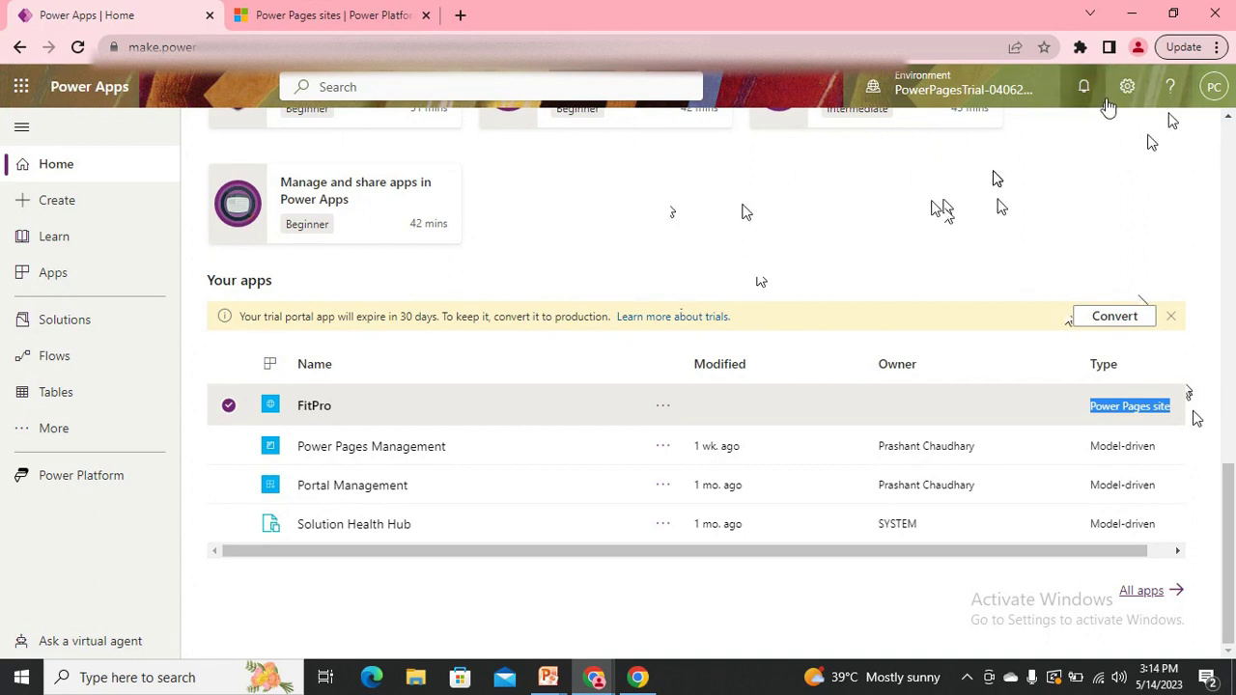
pyautogui.click(1109, 105)
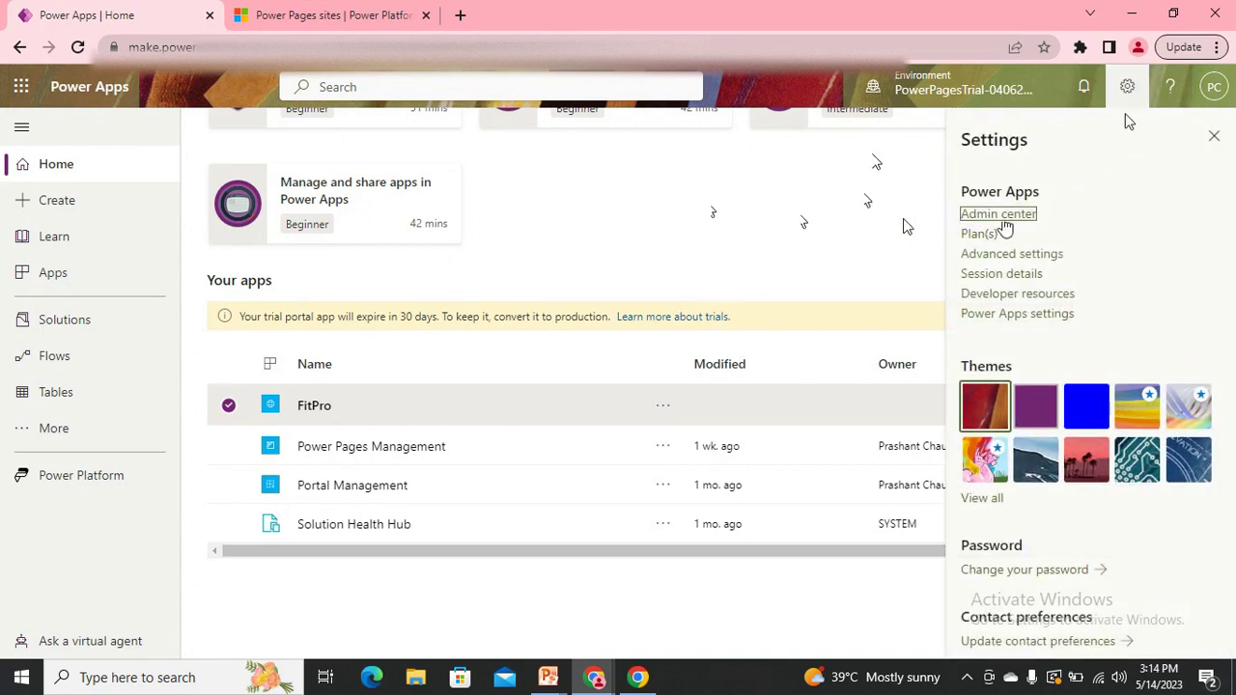
pyautogui.click(331, 13)
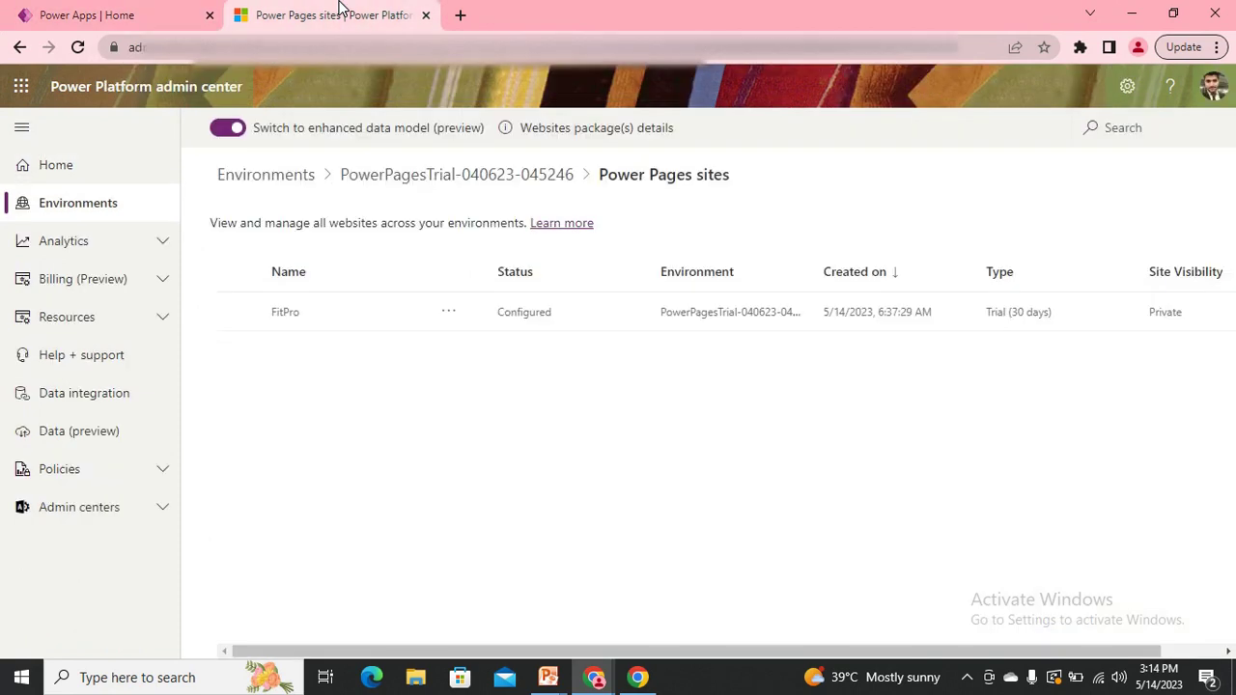
pyautogui.click(474, 183)
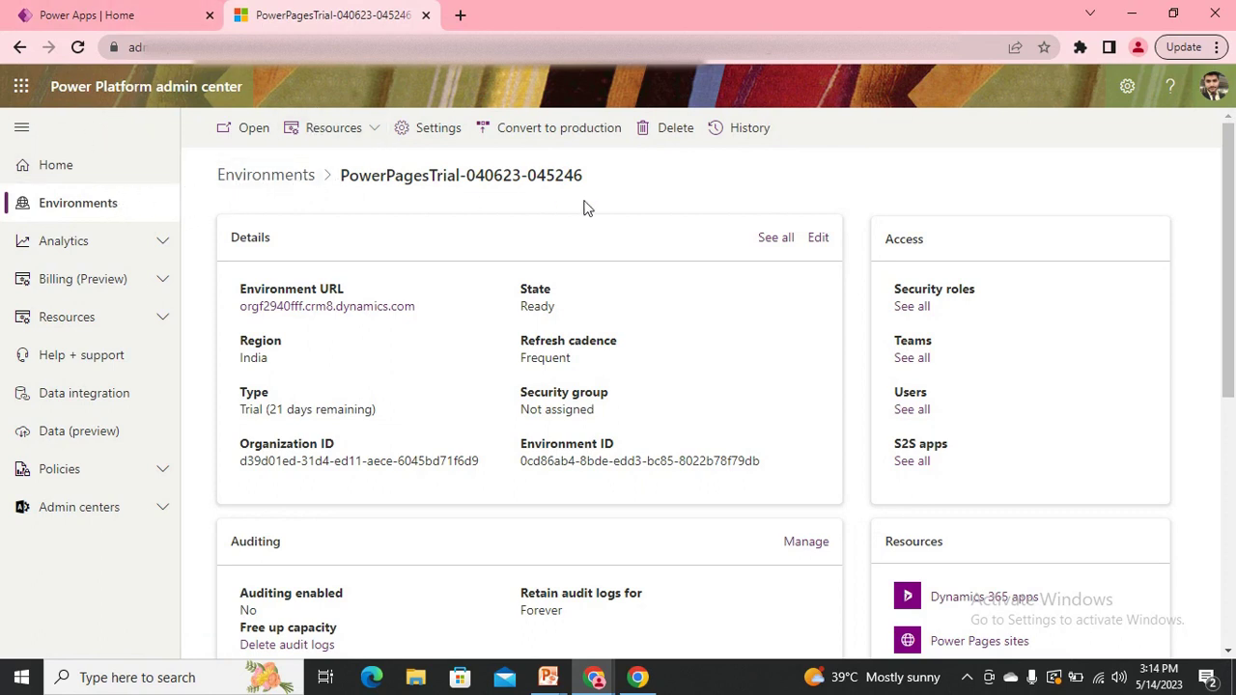
pyautogui.moveTo(599, 189); pyautogui.dragTo(343, 152)
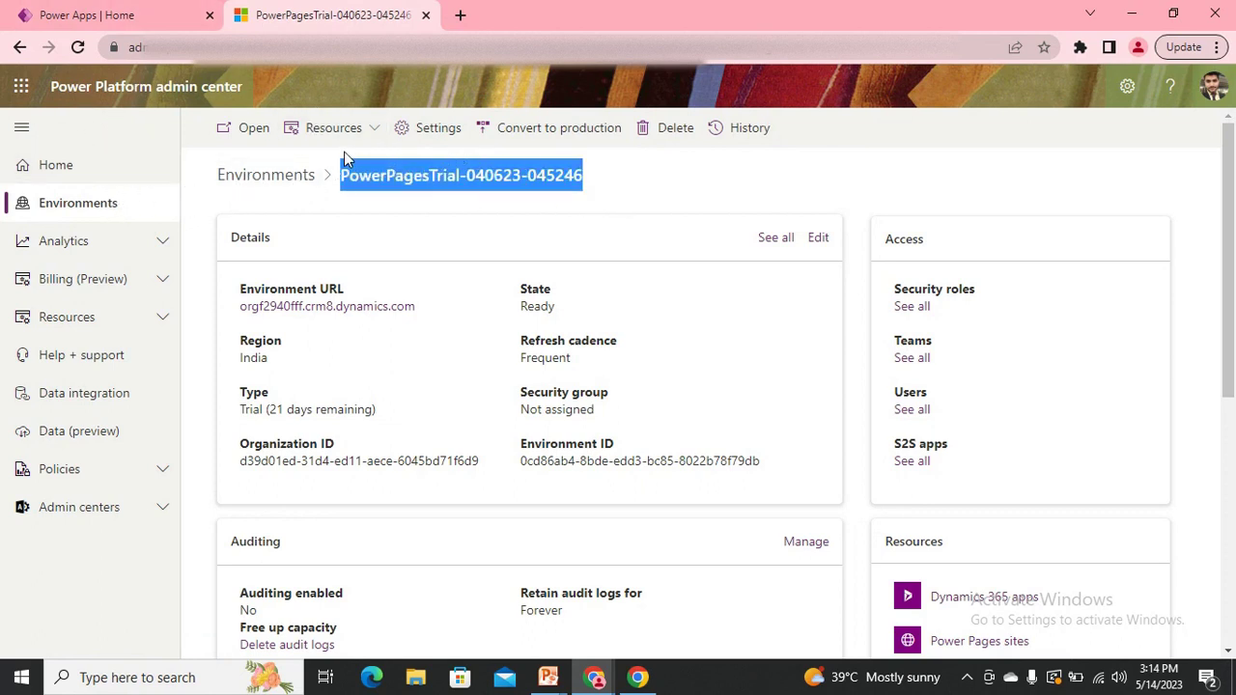
# - Compare the environment with the one used in Power Apps, and reopen its Power Pages sites resource list
pyautogui.click(115, 26)
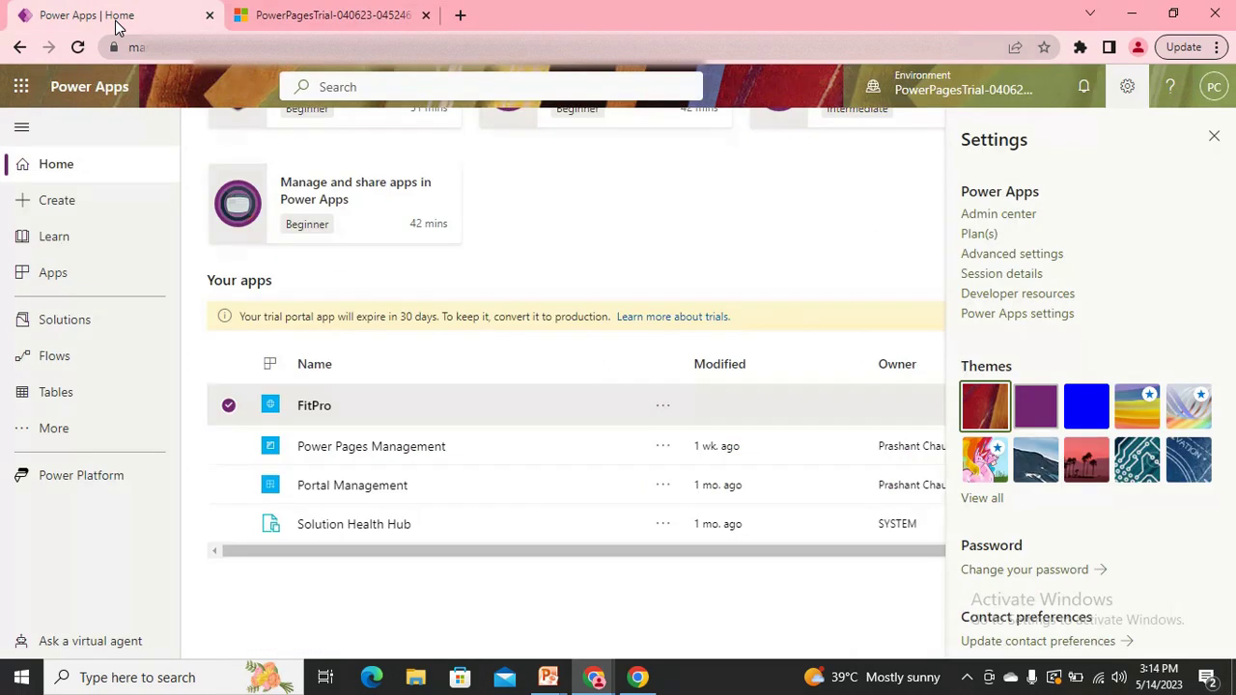
pyautogui.click(315, 15)
pyautogui.click(602, 189)
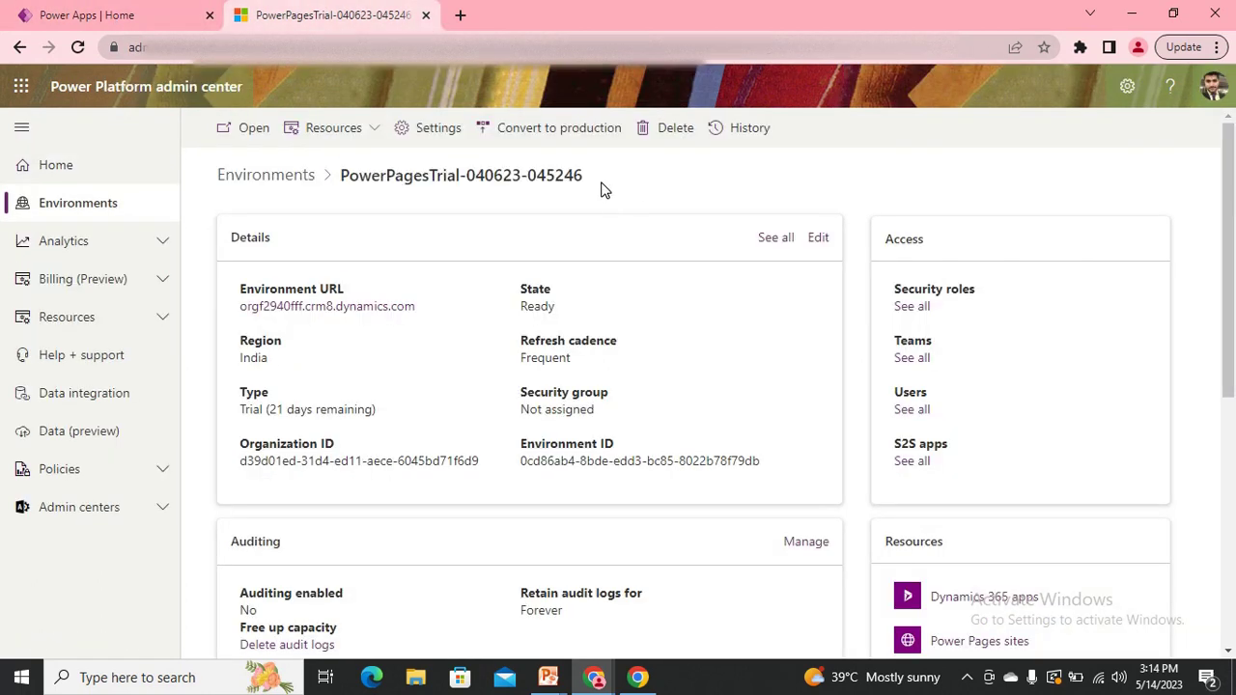
pyautogui.click(365, 135)
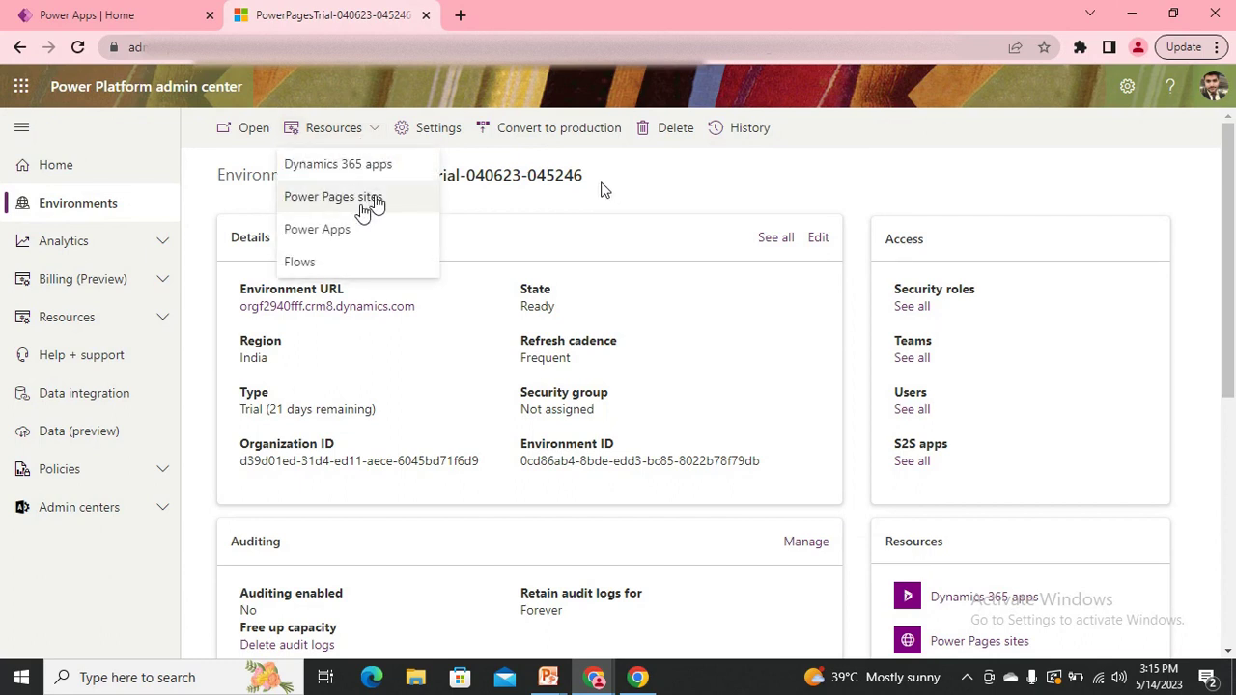
pyautogui.click(363, 199)
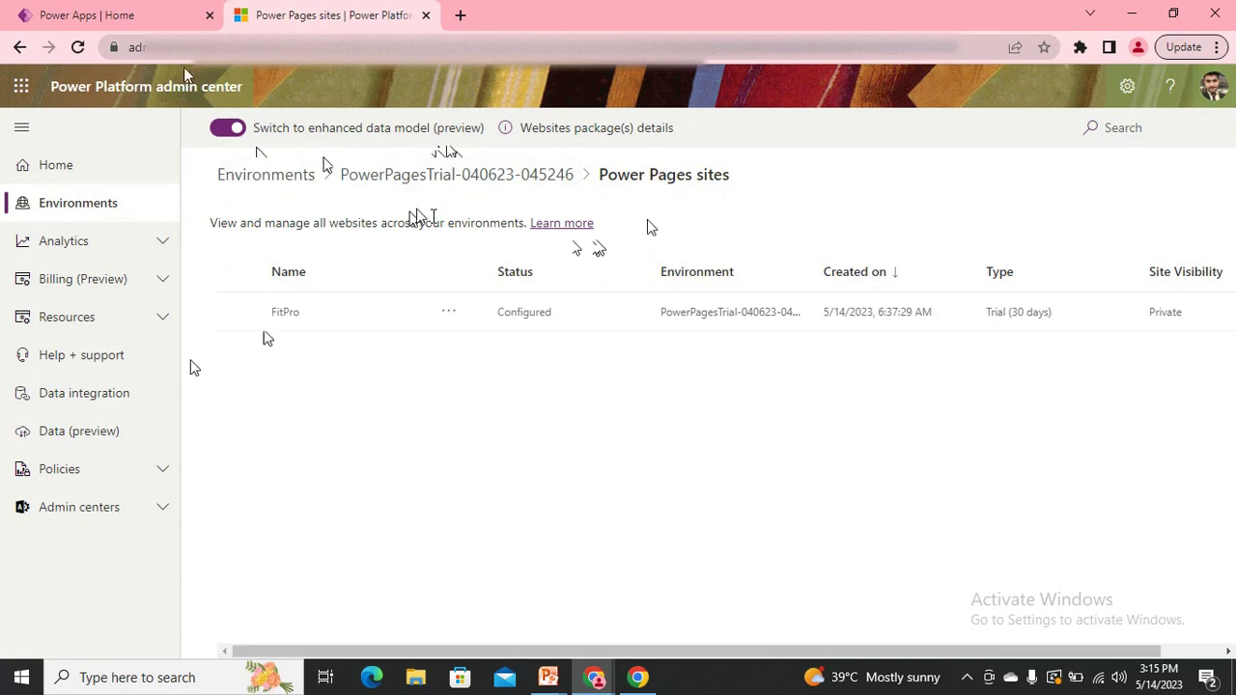
# - Return to Power Apps, close the settings, and play the Power Pages Management app
pyautogui.click(121, 17)
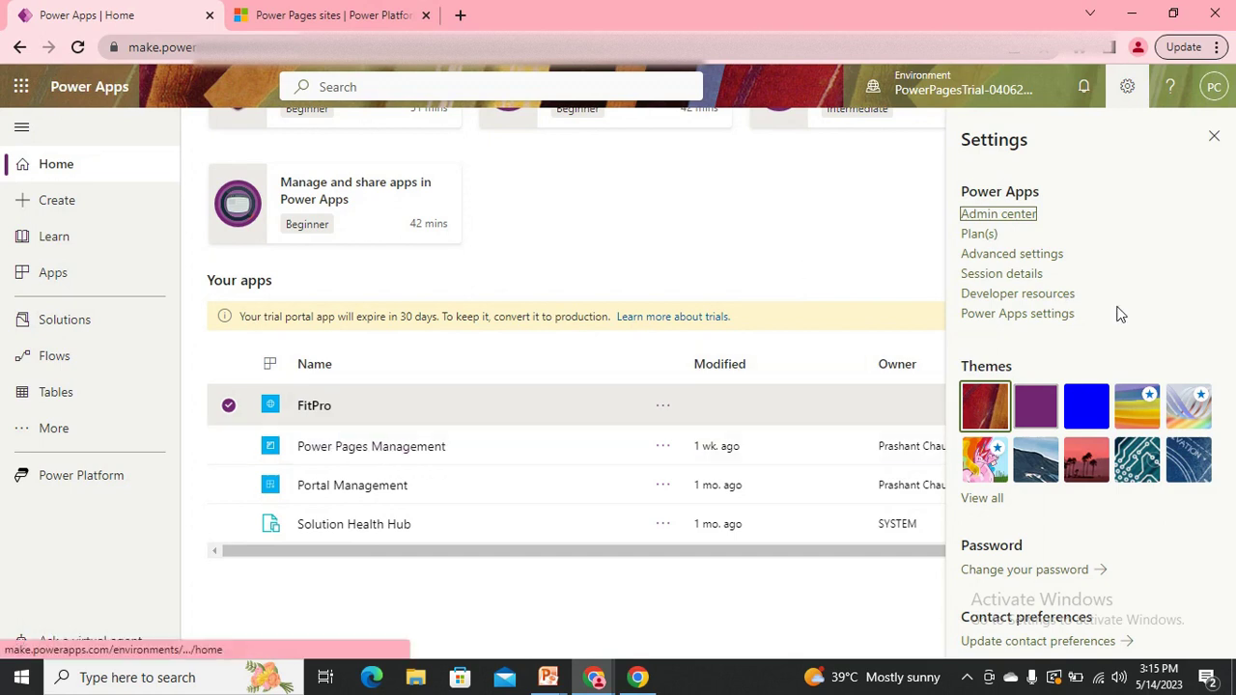
pyautogui.click(1214, 135)
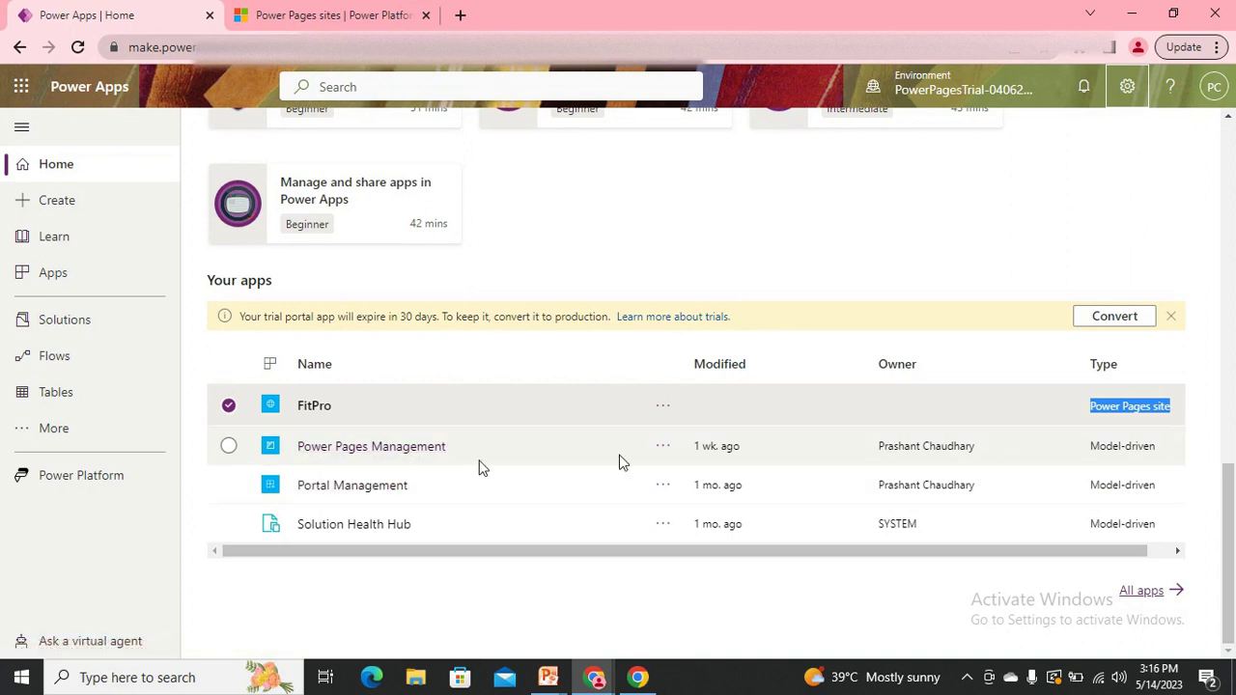
pyautogui.click(663, 417)
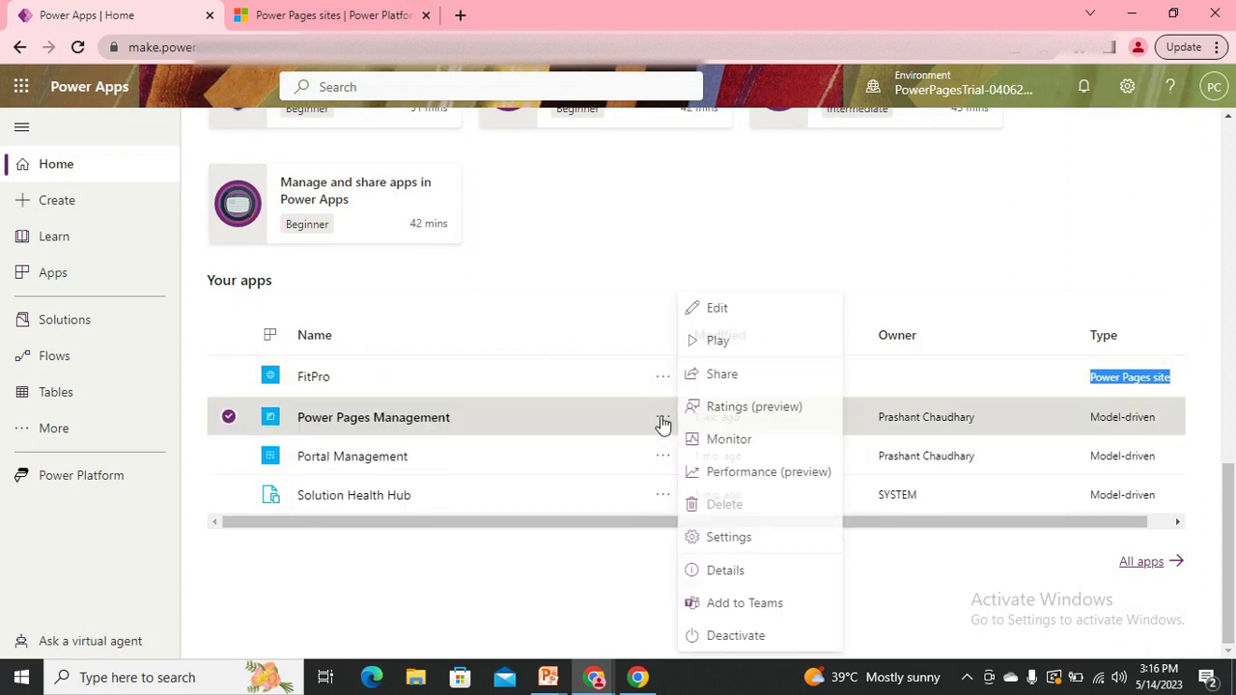
pyautogui.click(726, 341)
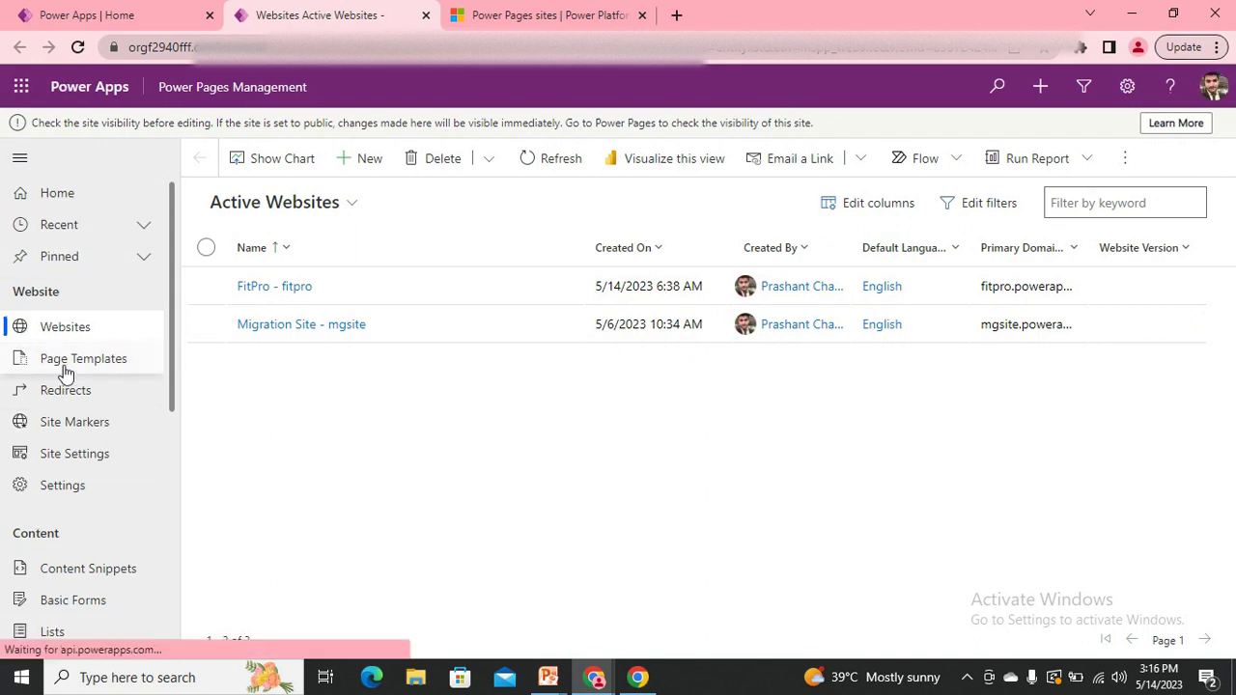
# - Examine the Website, Content and Security entries in the Power Pages Management site map
pyautogui.scroll(-2, 116, 461)
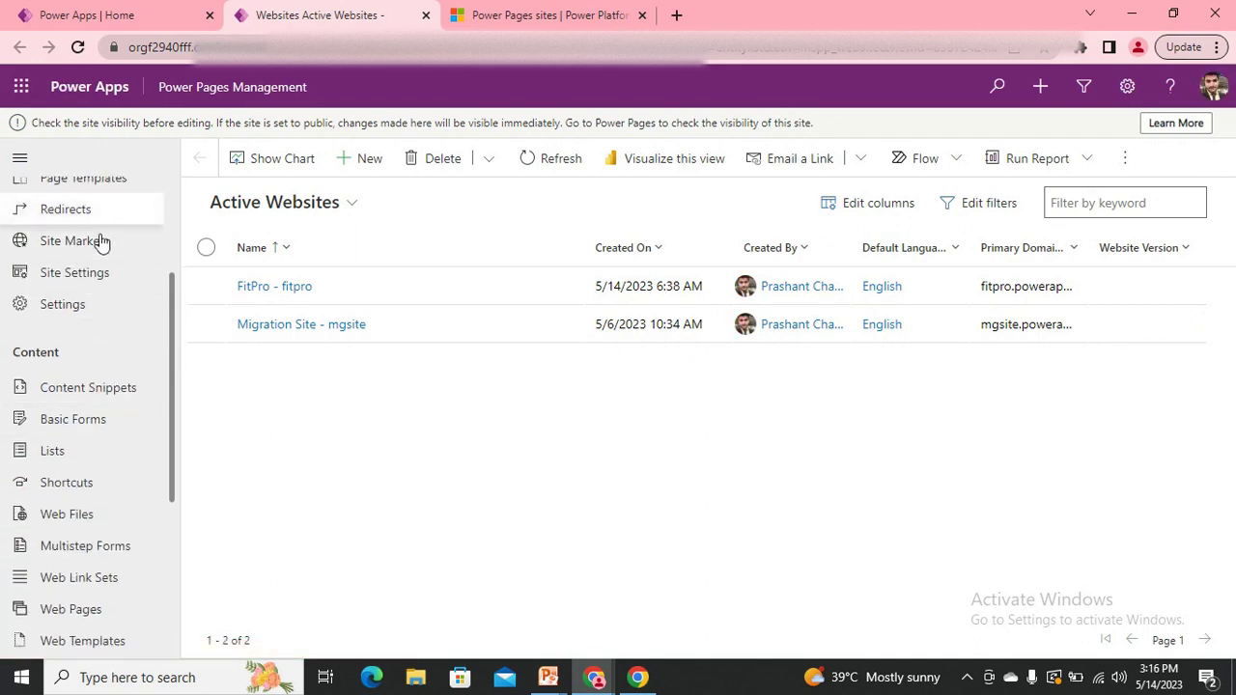
pyautogui.scroll(1, 105, 278)
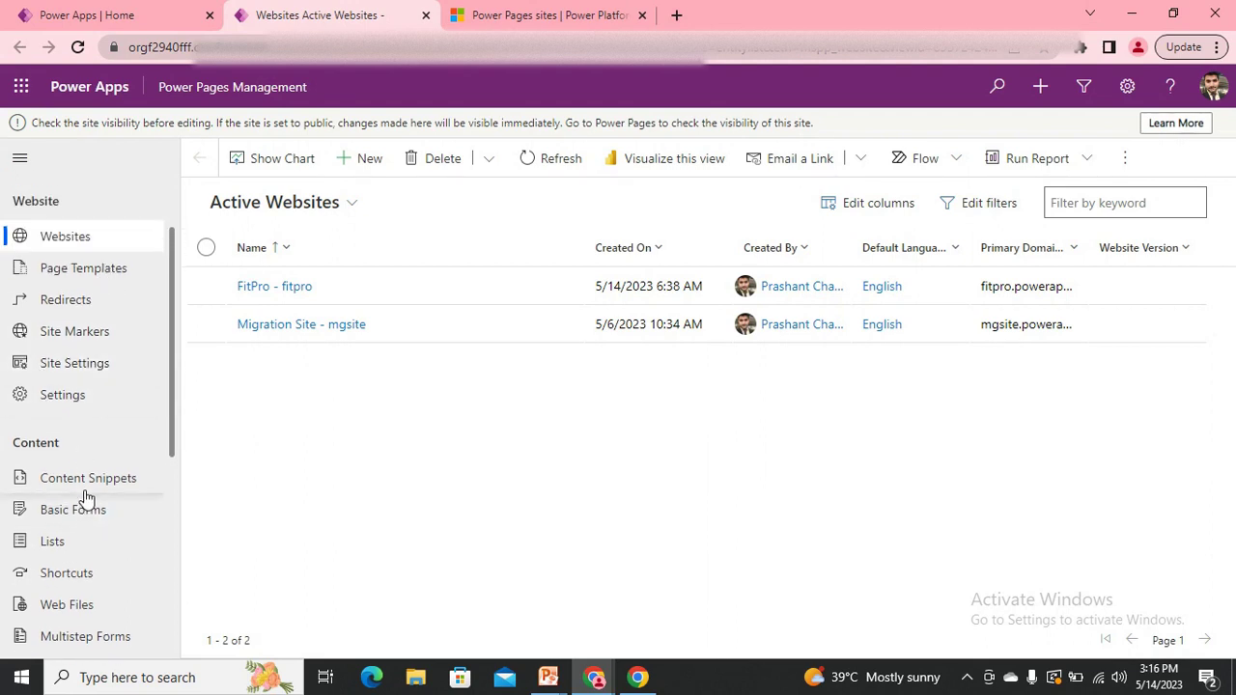
pyautogui.scroll(-1, 86, 497)
pyautogui.scroll(-3, 96, 454)
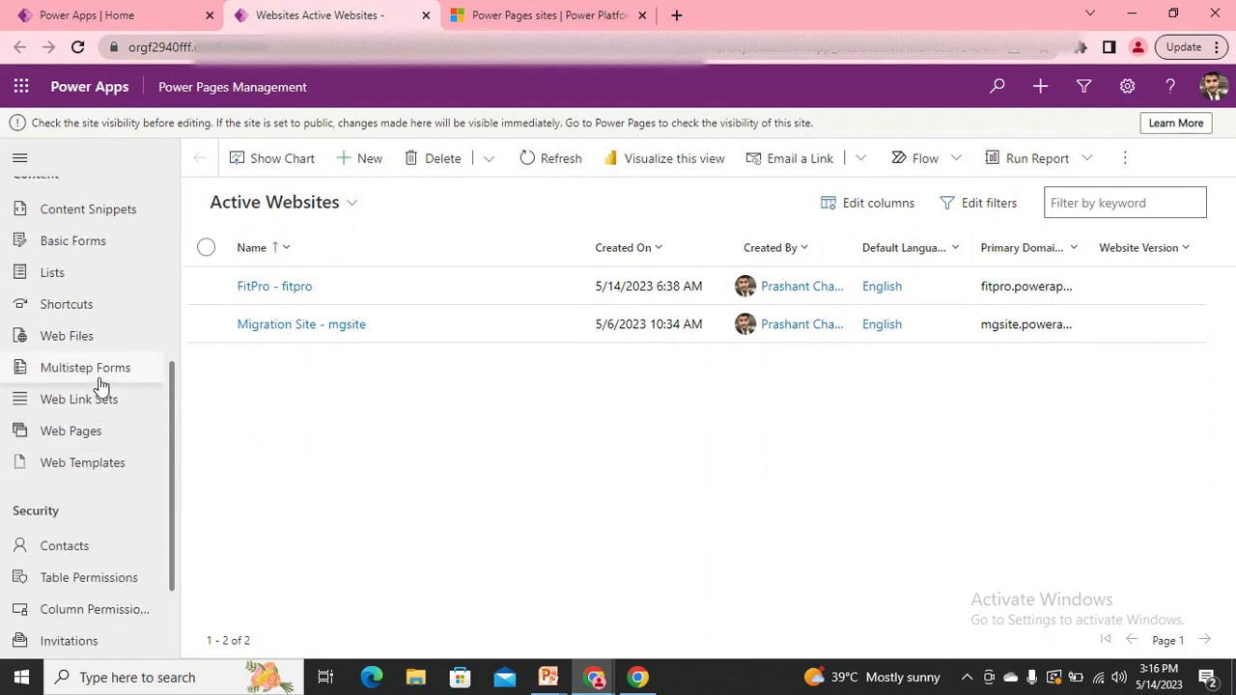
pyautogui.scroll(3, 92, 318)
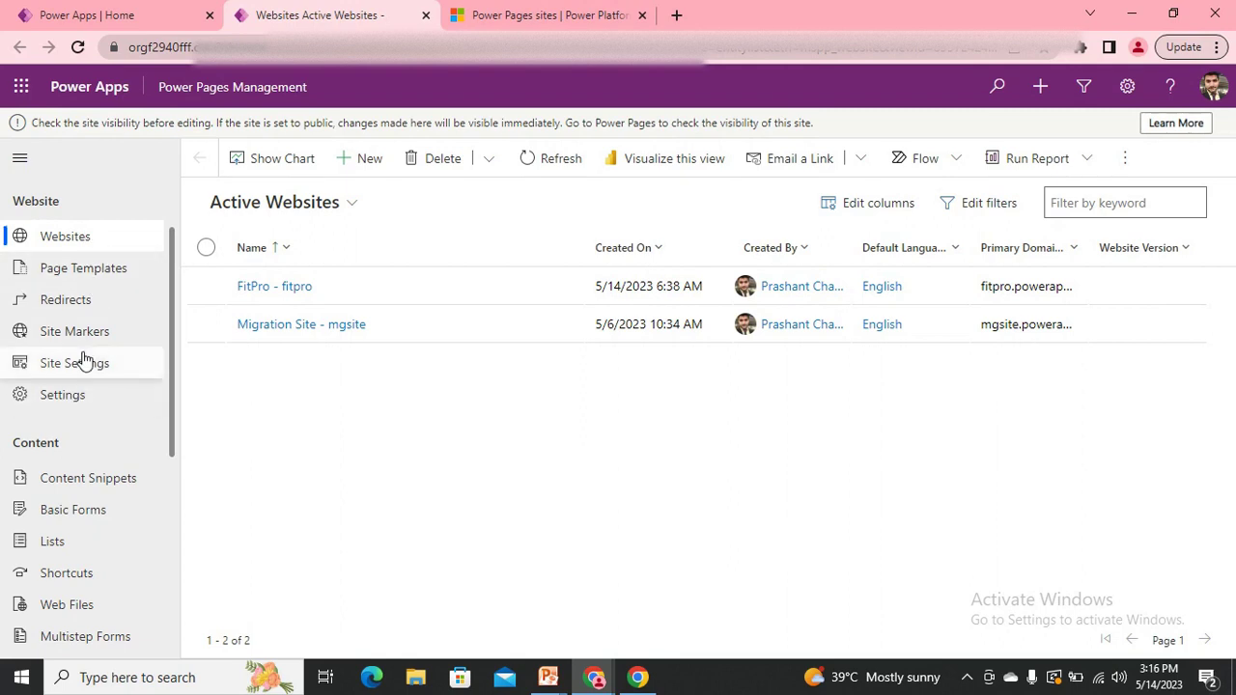
pyautogui.scroll(-1, 104, 473)
pyautogui.scroll(-2, 105, 473)
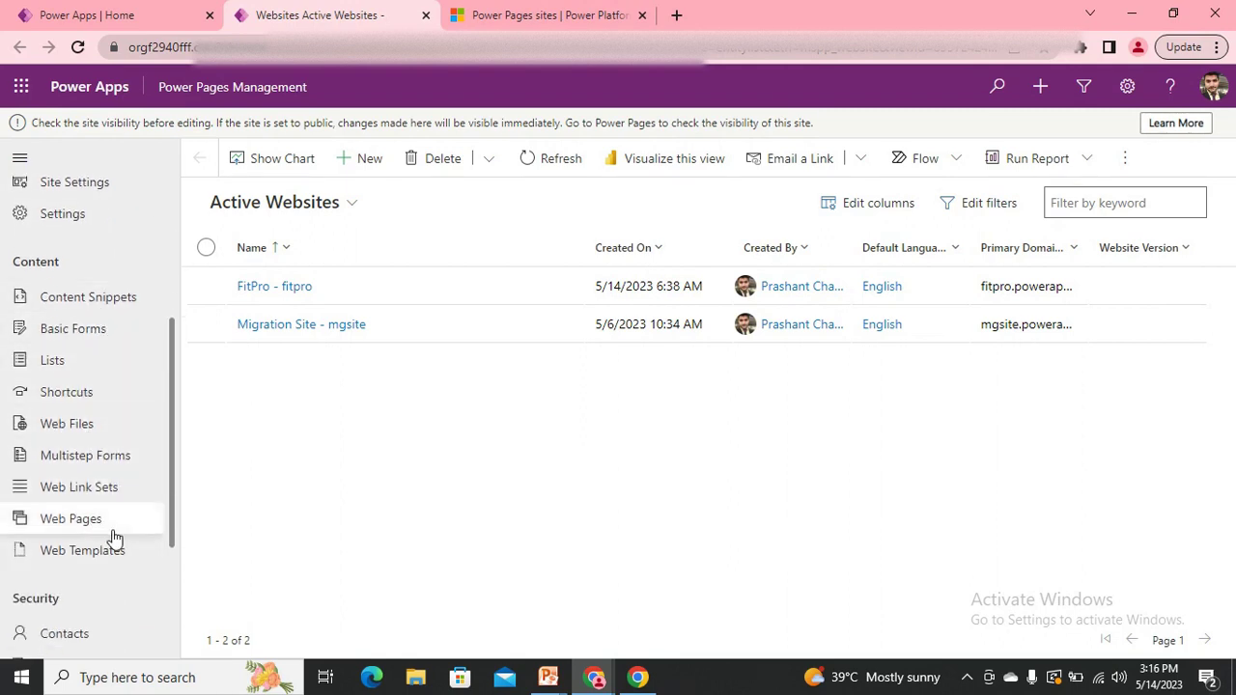
pyautogui.scroll(-1, 116, 522)
pyautogui.scroll(-1, 121, 494)
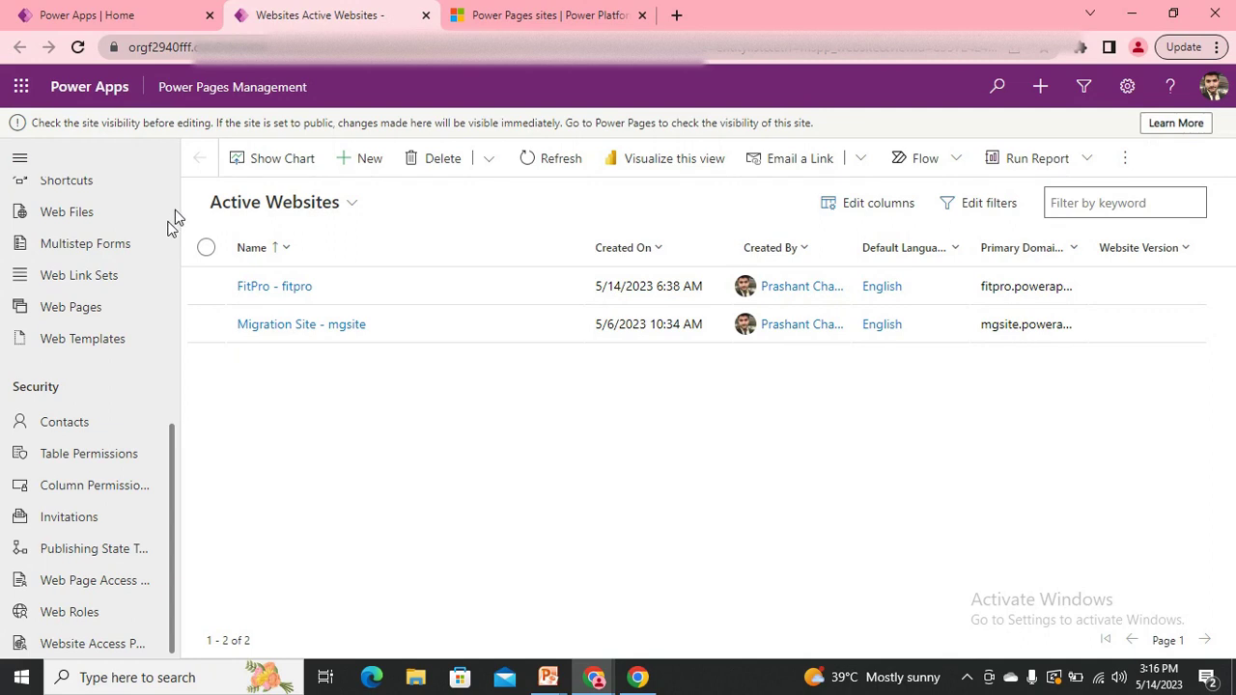
# - Review the Power Apps list of own apps alongside the admin center's Power Pages sites and the Power Pages Management app
pyautogui.click(134, 15)
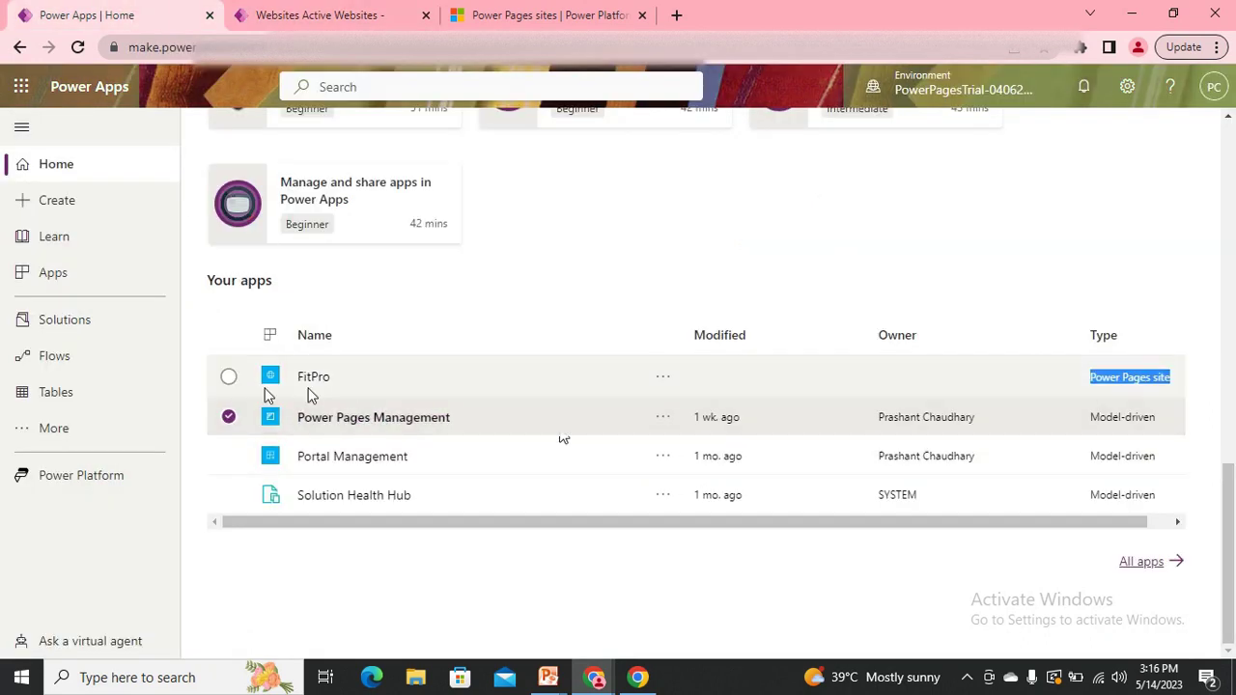
pyautogui.click(531, 12)
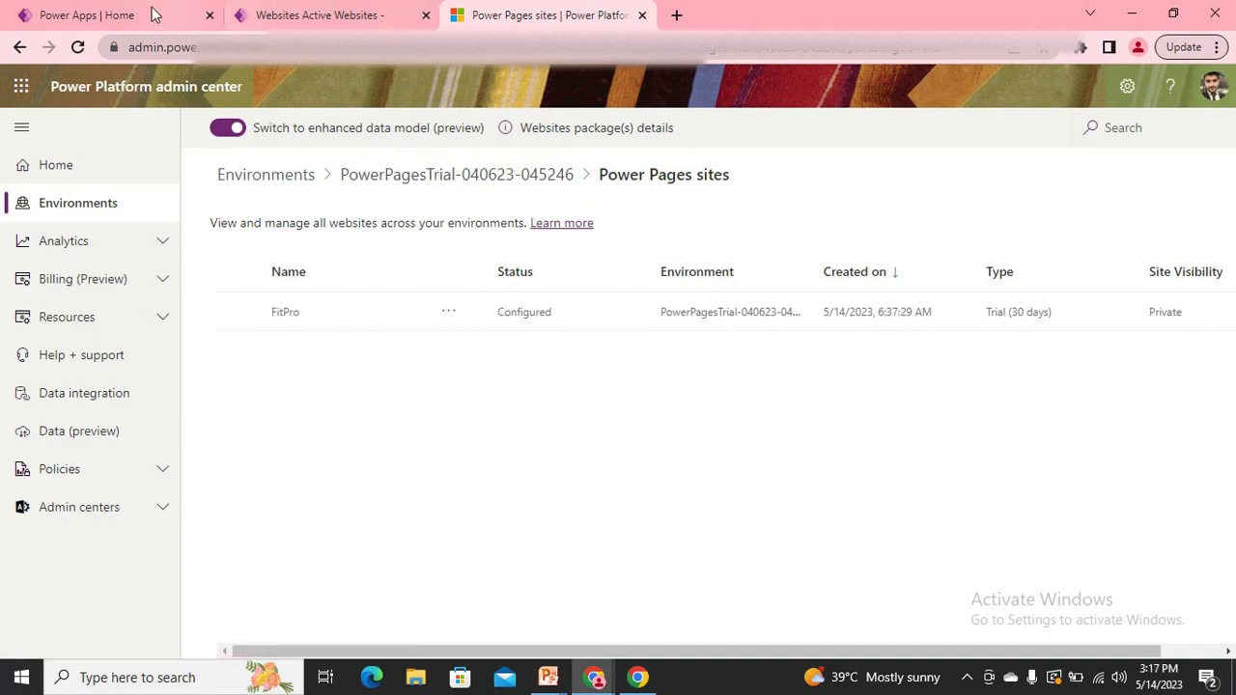
pyautogui.click(114, 14)
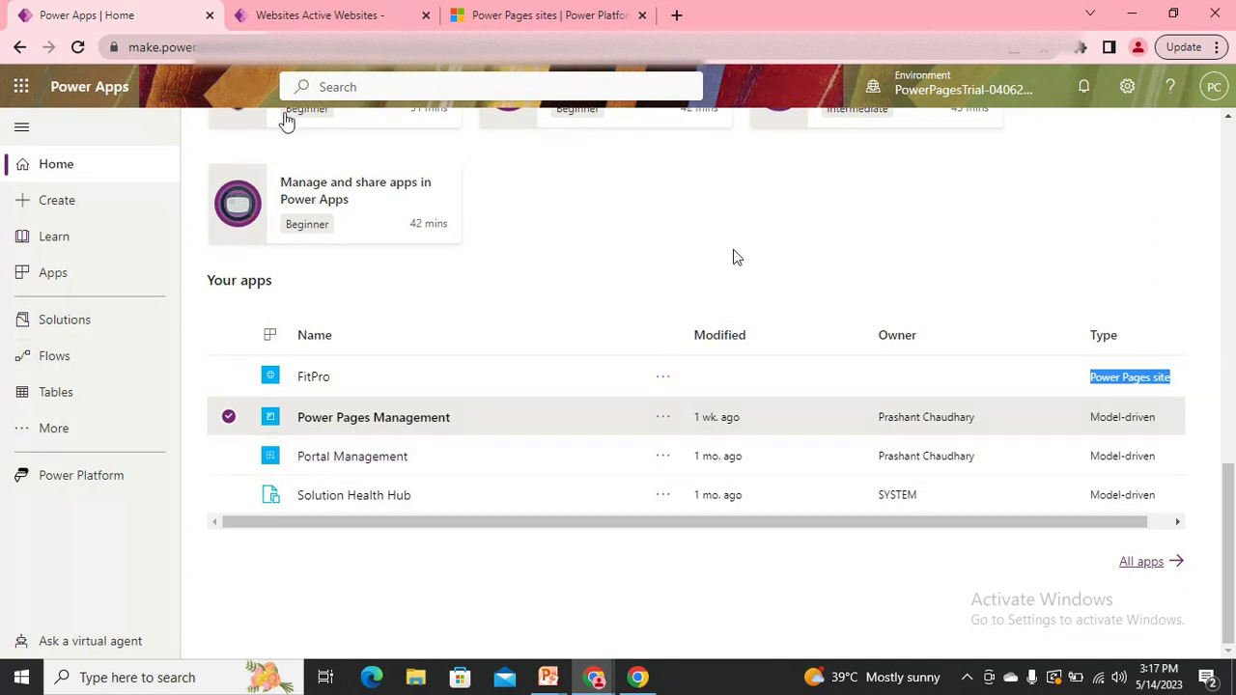
pyautogui.click(343, 12)
pyautogui.click(524, 10)
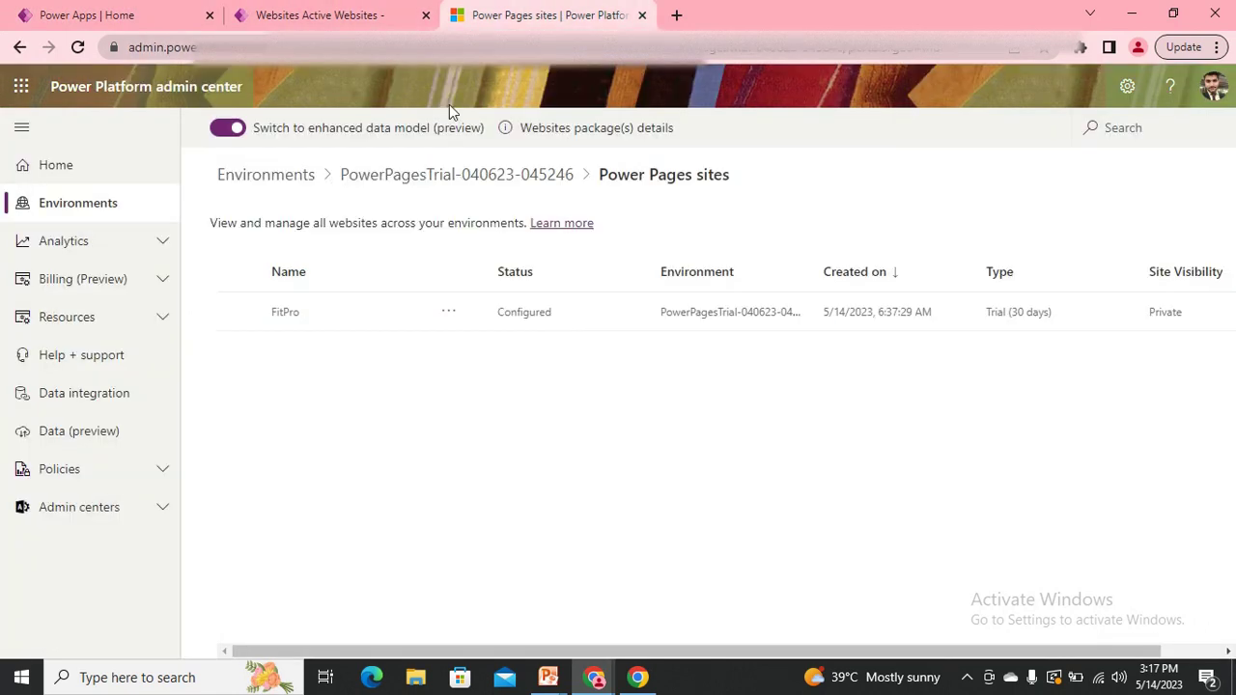
pyautogui.click(329, 22)
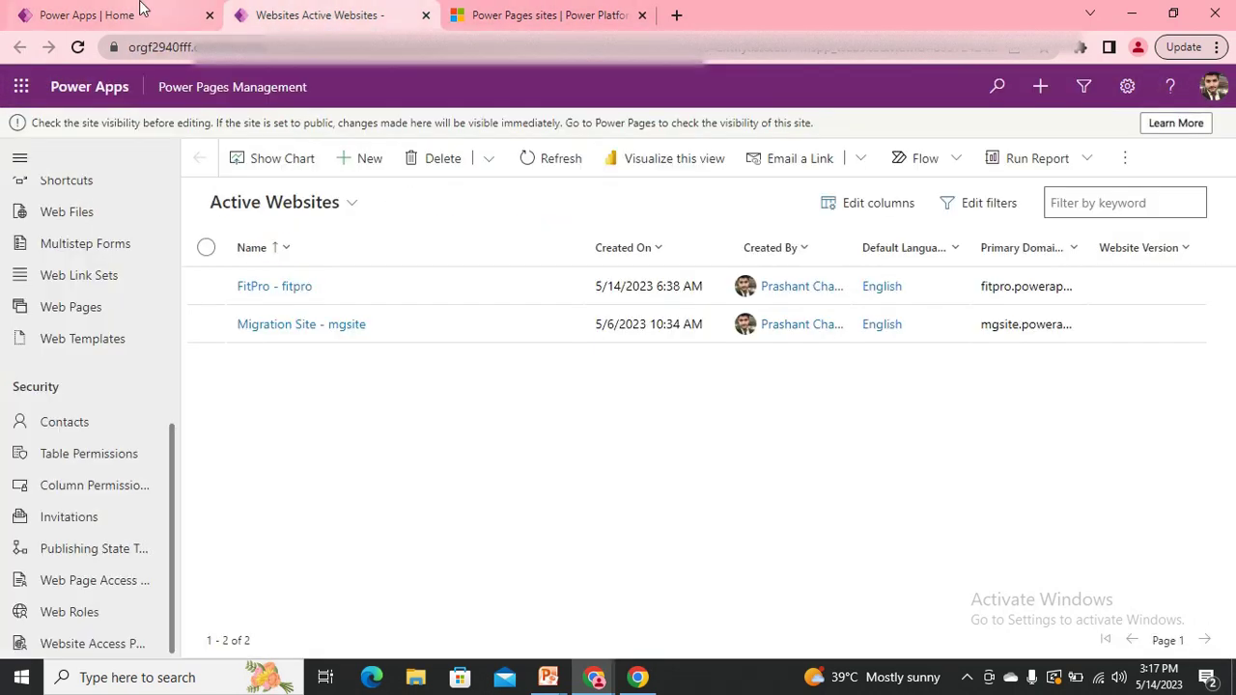
# - In the Power Apps solutions, create a solution named Power Page Site Solution with the publisher CDS Default Publisher (Cr9d959)
pyautogui.click(179, 15)
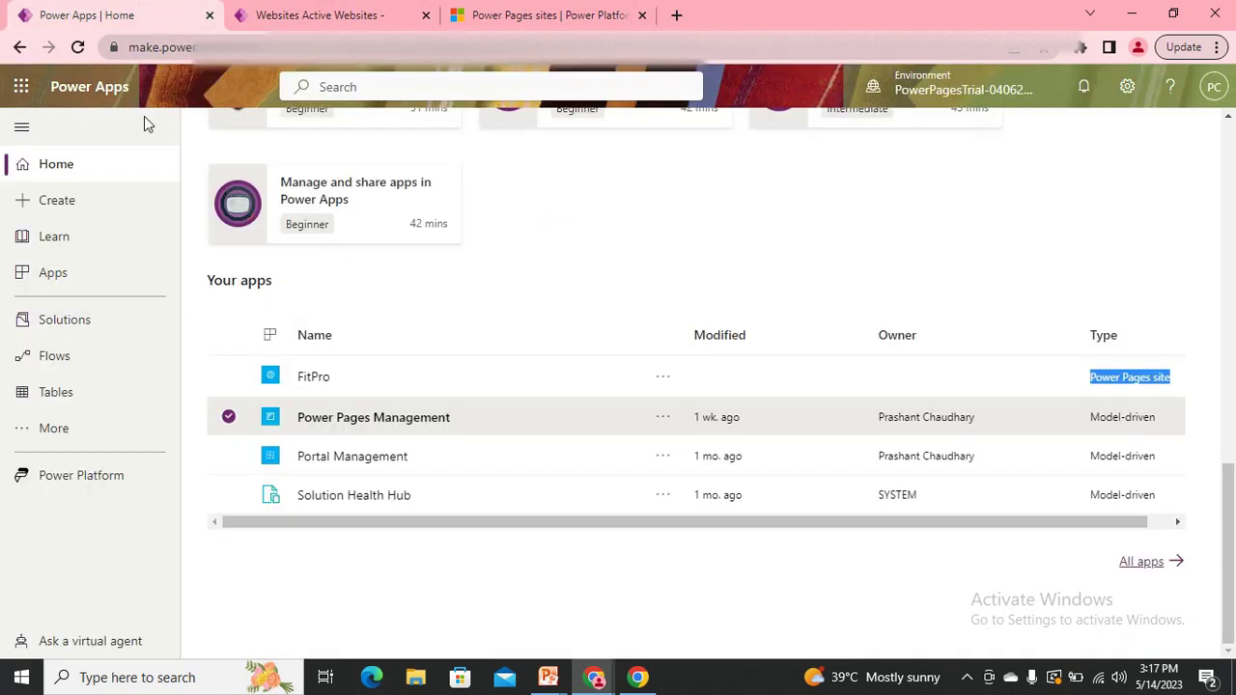
pyautogui.click(80, 320)
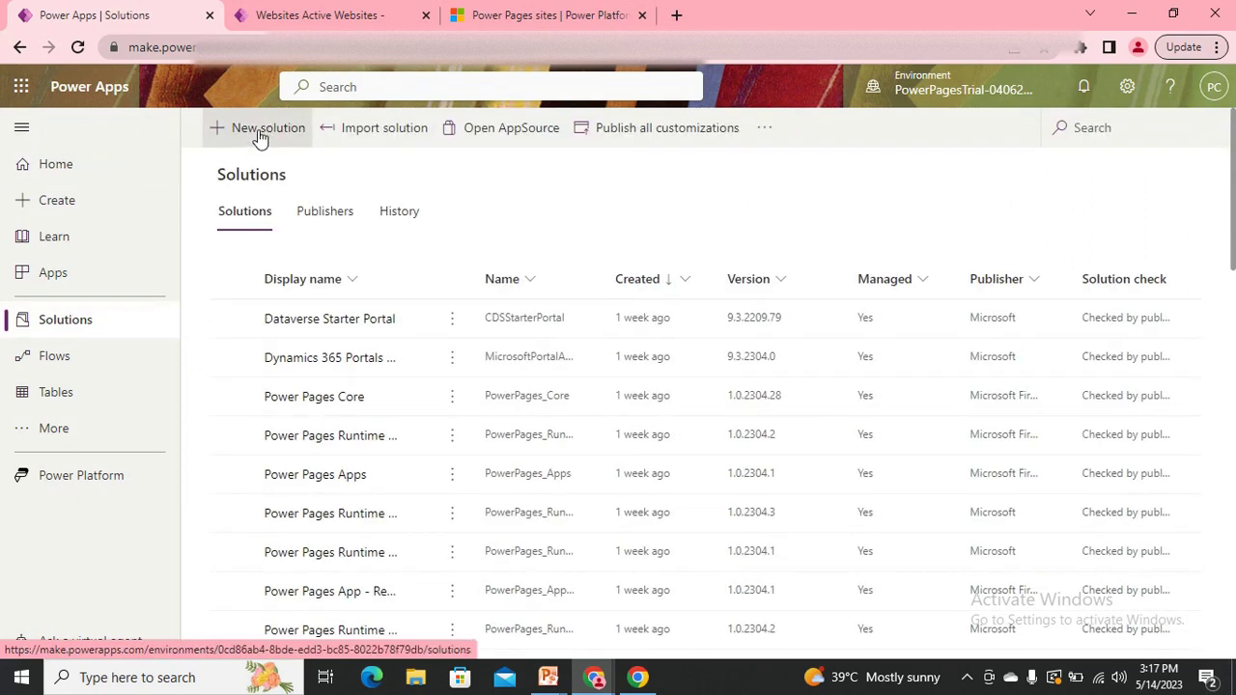
pyautogui.click(293, 135)
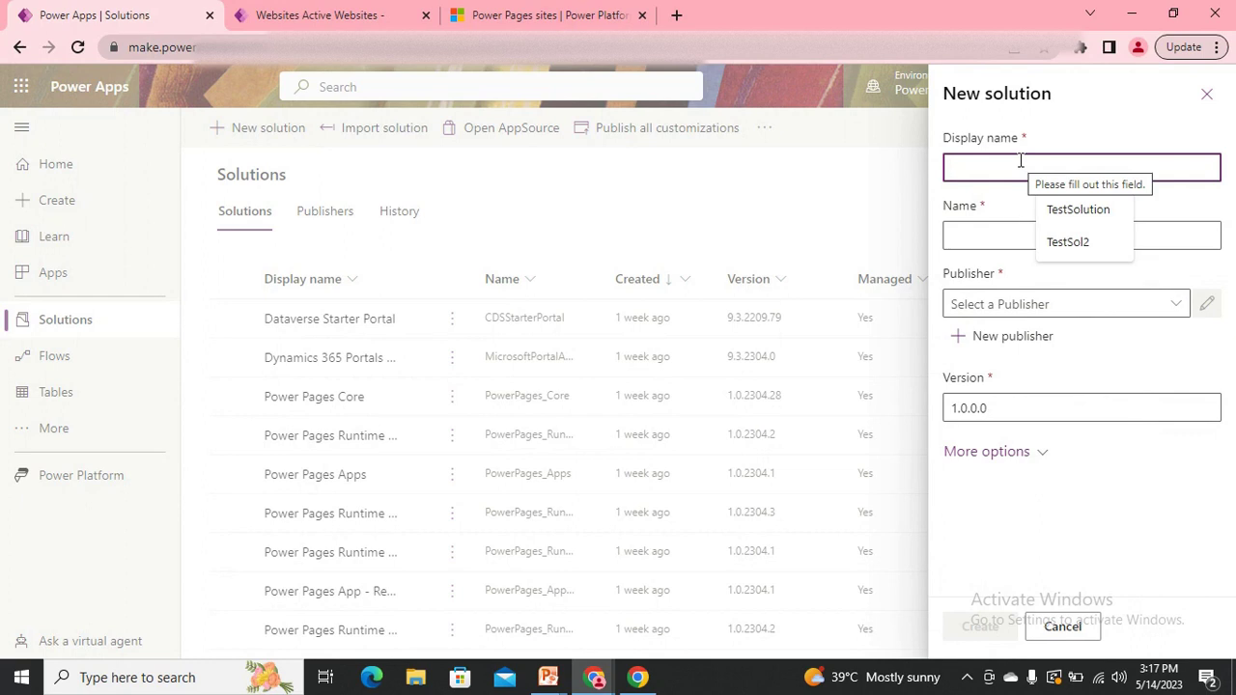
pyautogui.write('Sir')
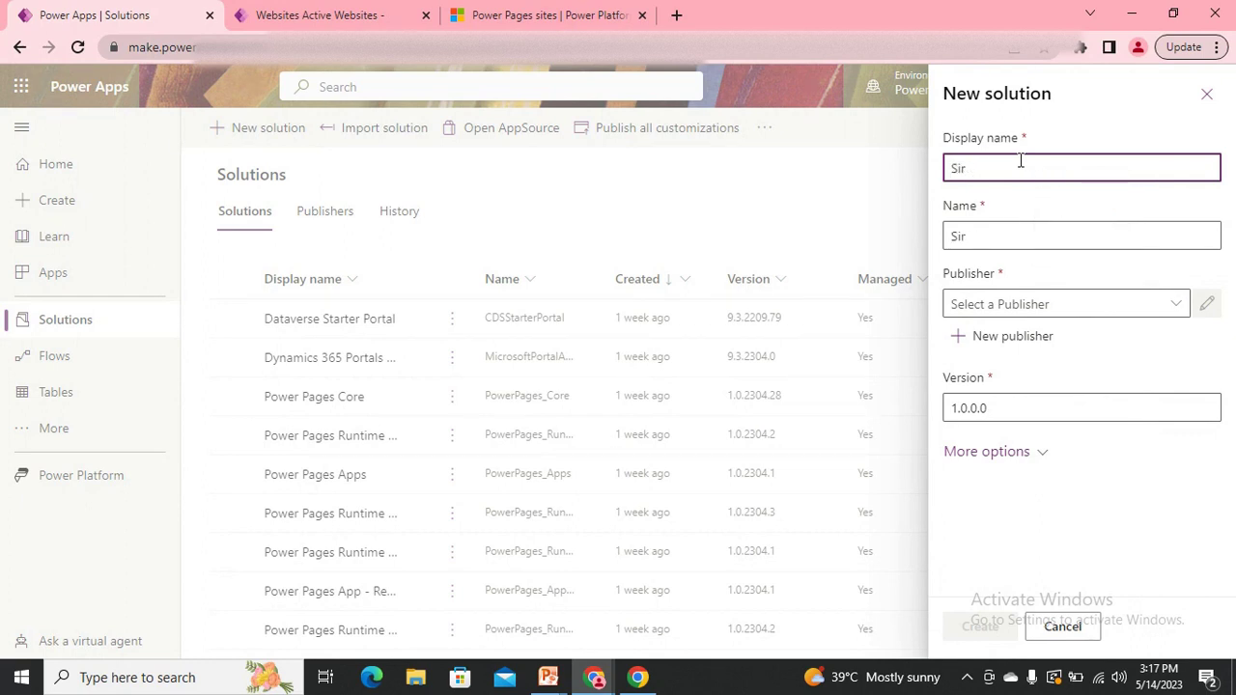
pyautogui.write('tePower Page Site Solution')
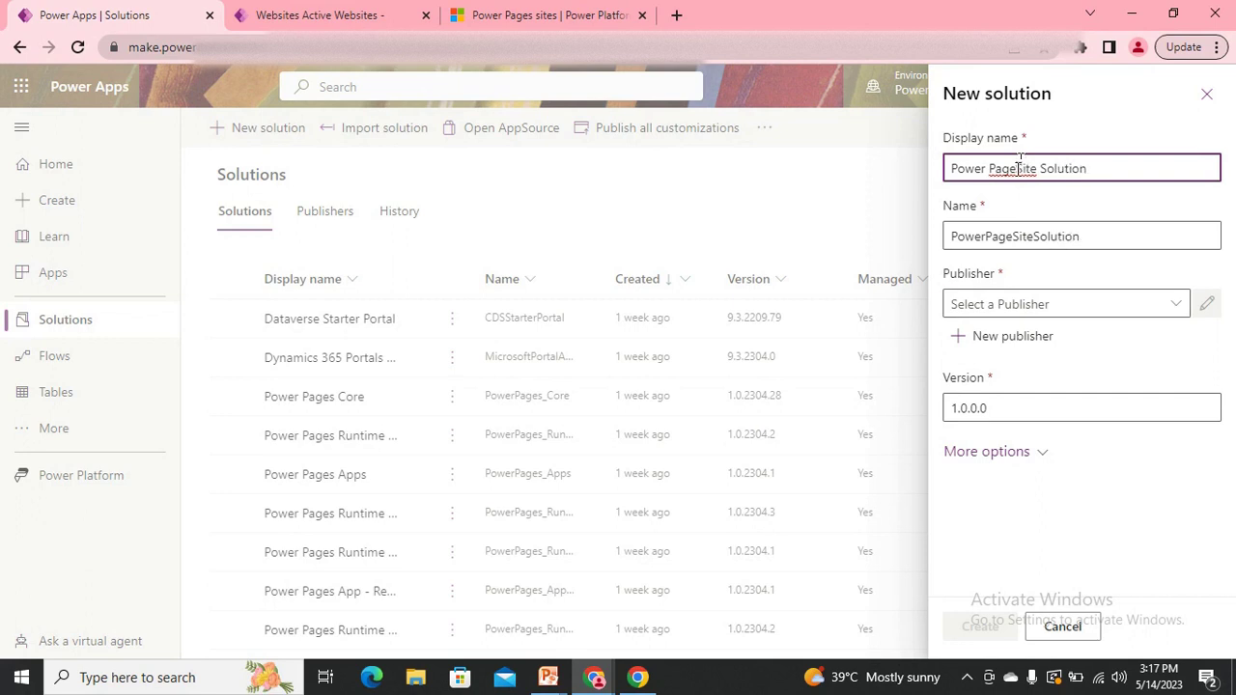
pyautogui.click(1175, 307)
pyautogui.click(1058, 333)
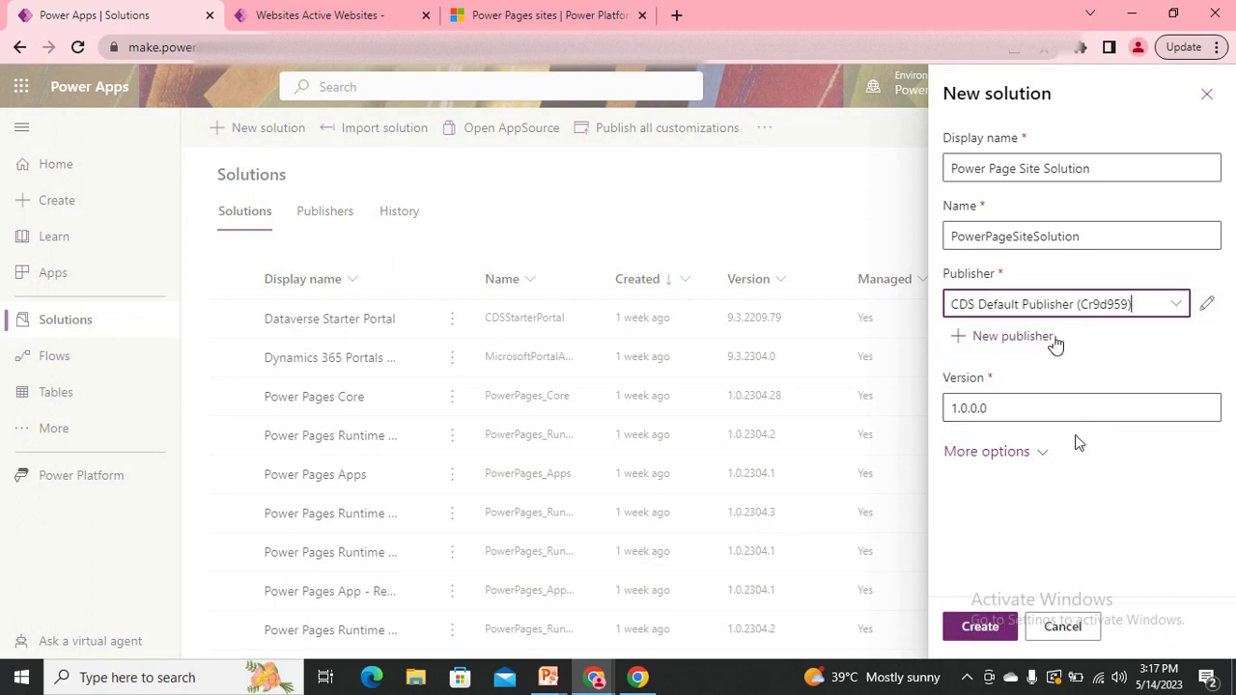
pyautogui.click(984, 630)
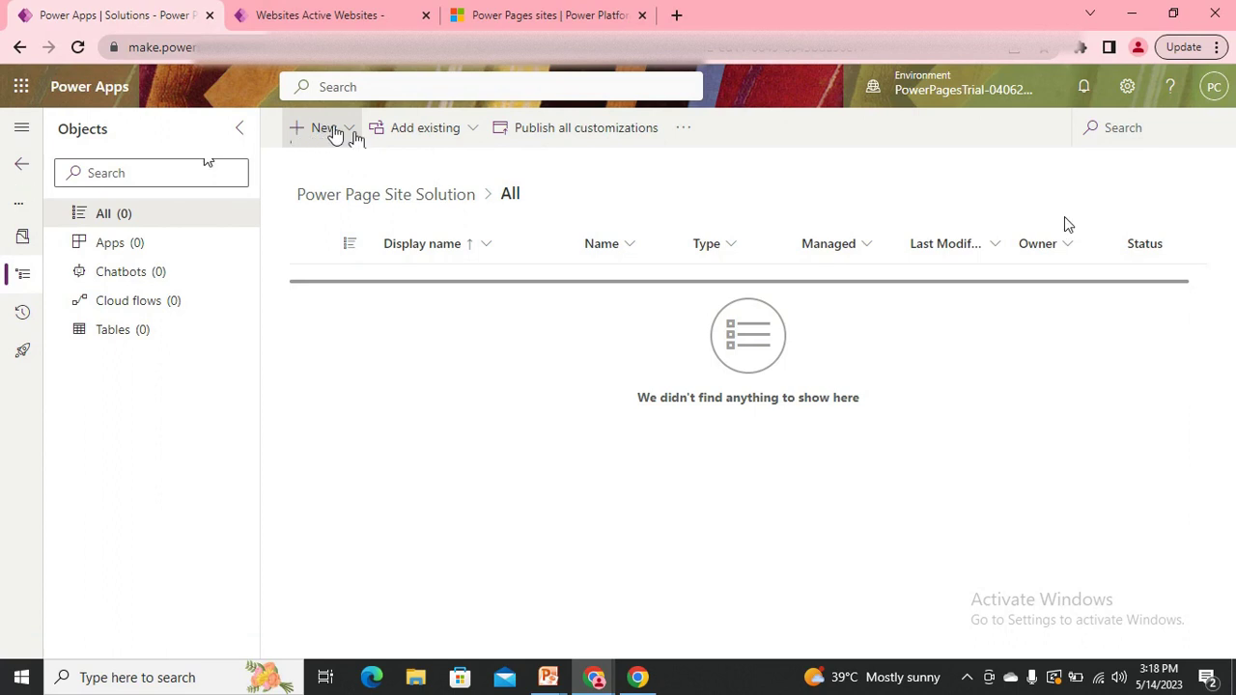
# - Look for the Site component among the existing objects that can be added, and check the enhanced data model setting in the admin center
pyautogui.click(467, 133)
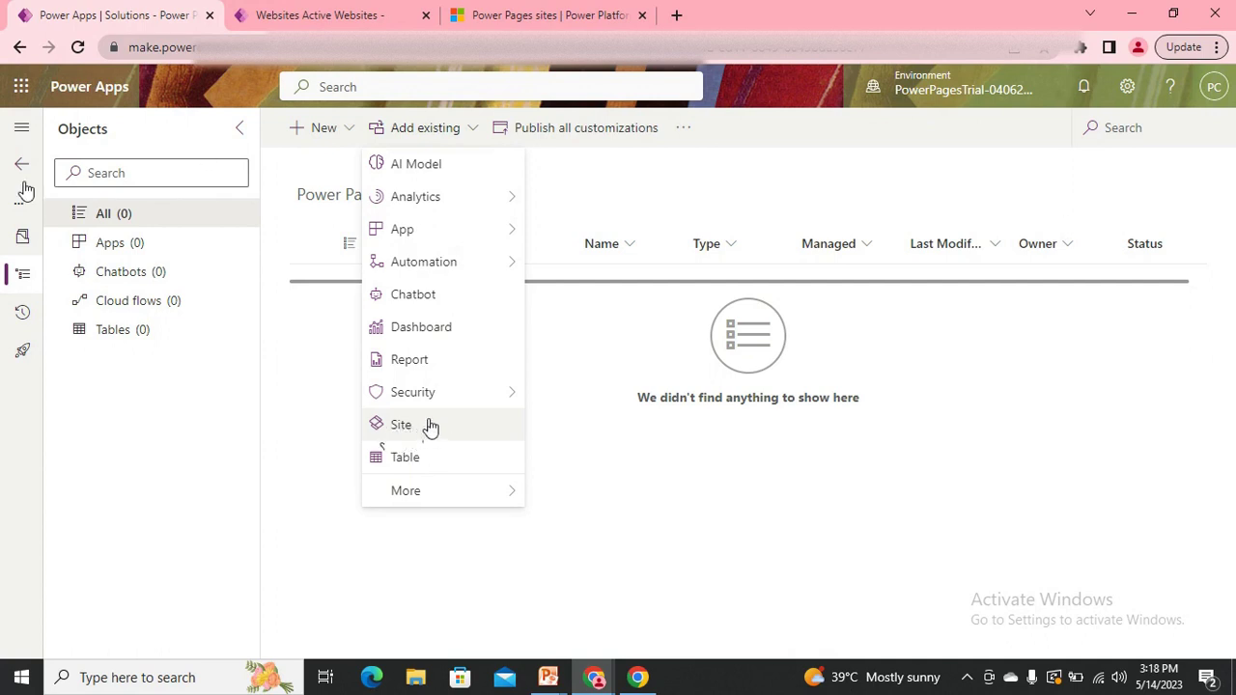
pyautogui.click(570, 11)
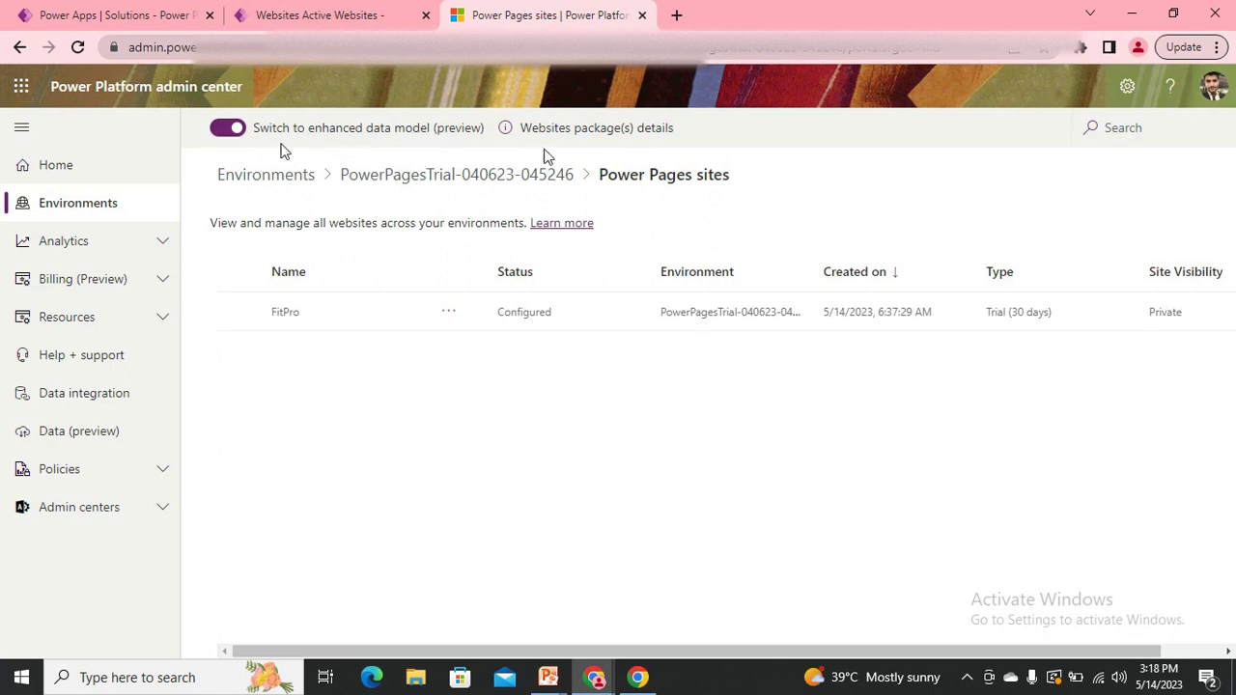
# - Back in the Power Apps solution, add the existing Power Pages site FitPro - fitpro to Power Page Site Solution
pyautogui.click(130, 15)
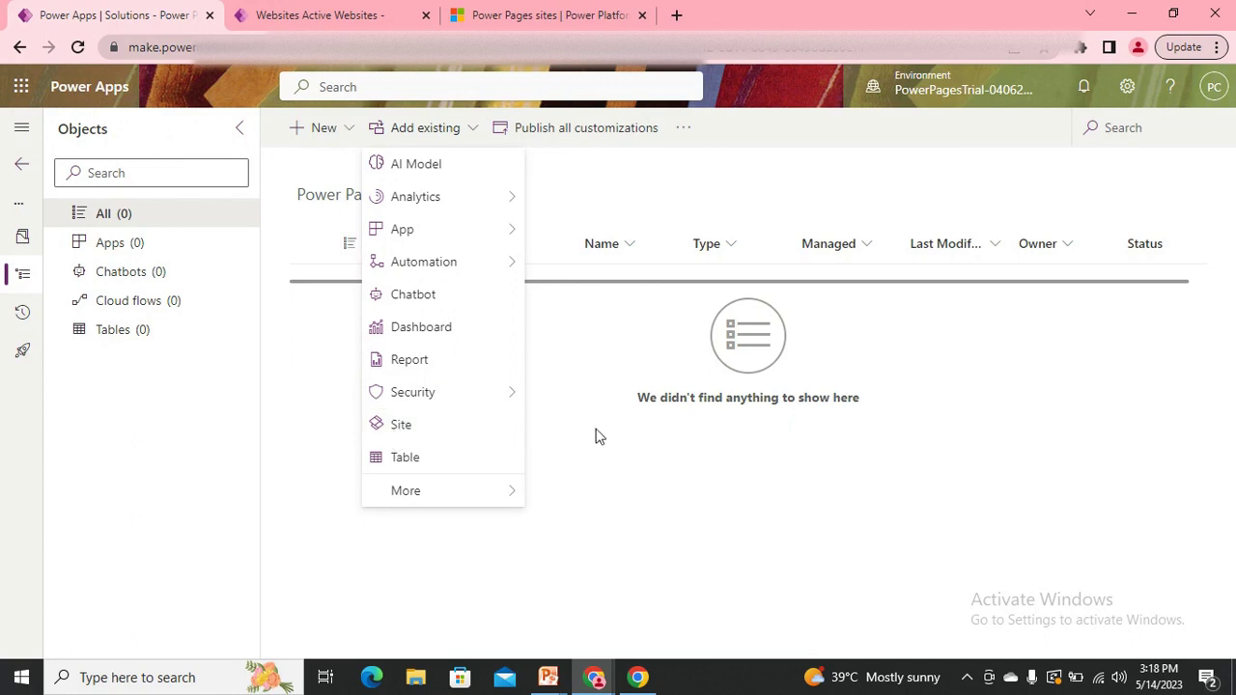
pyautogui.click(402, 426)
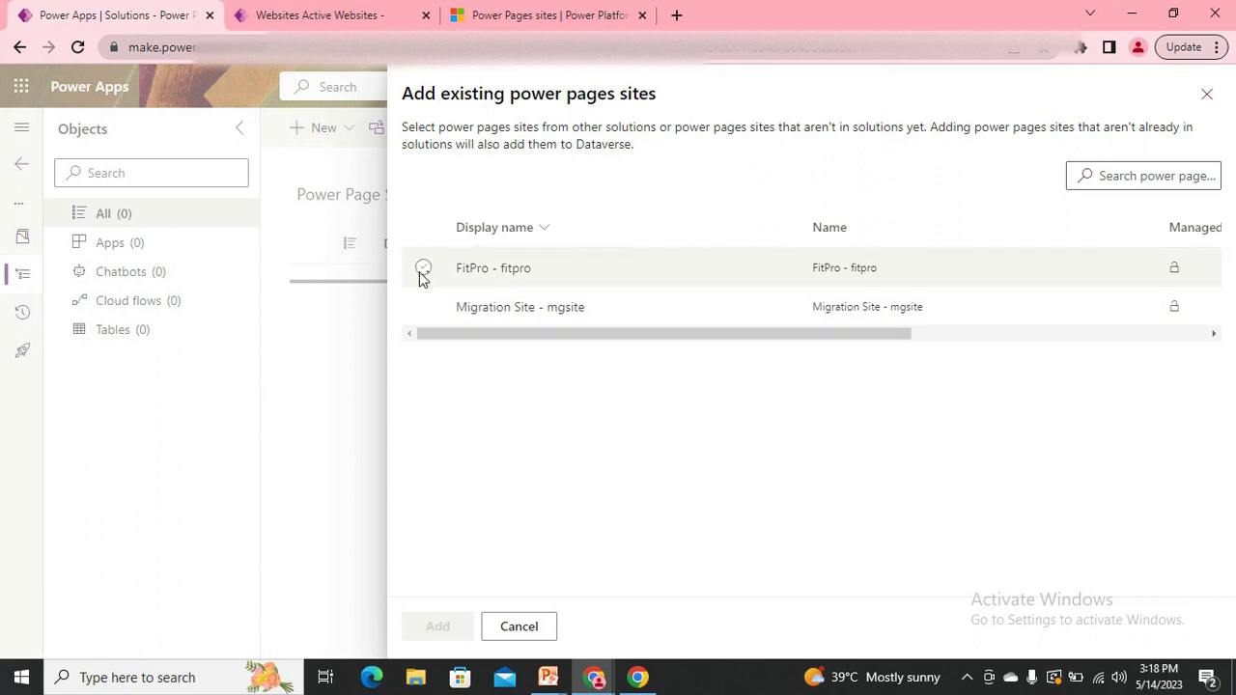
pyautogui.click(423, 270)
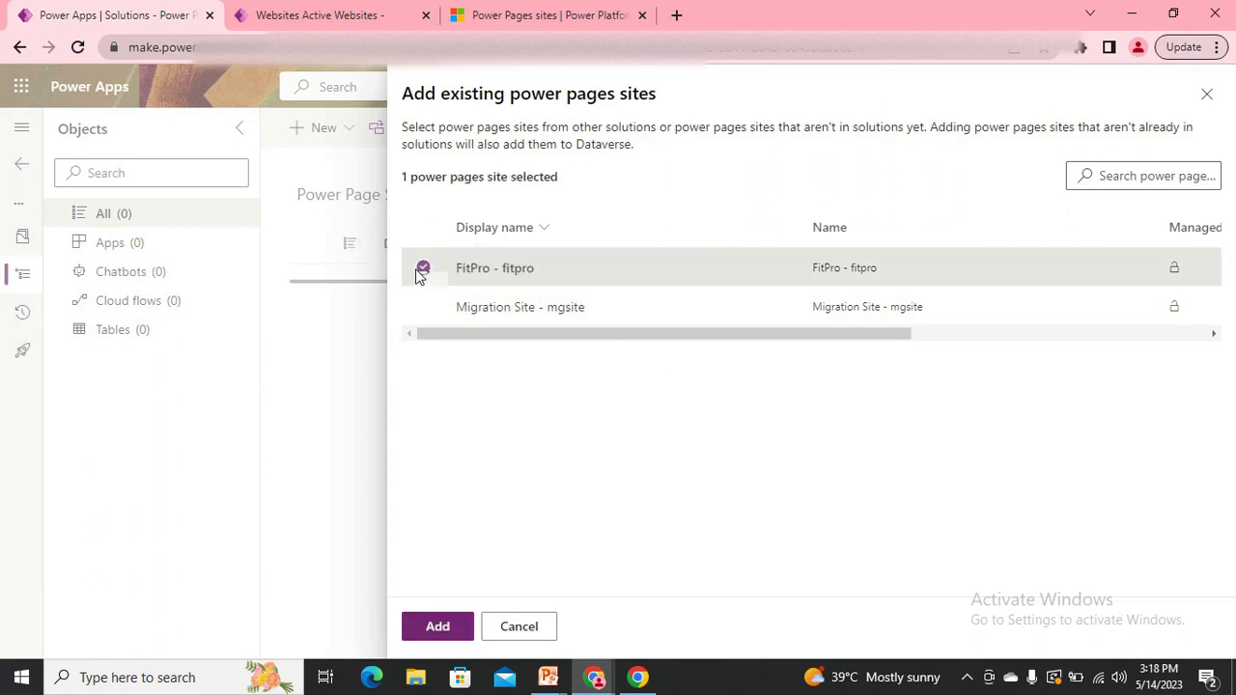
pyautogui.click(439, 628)
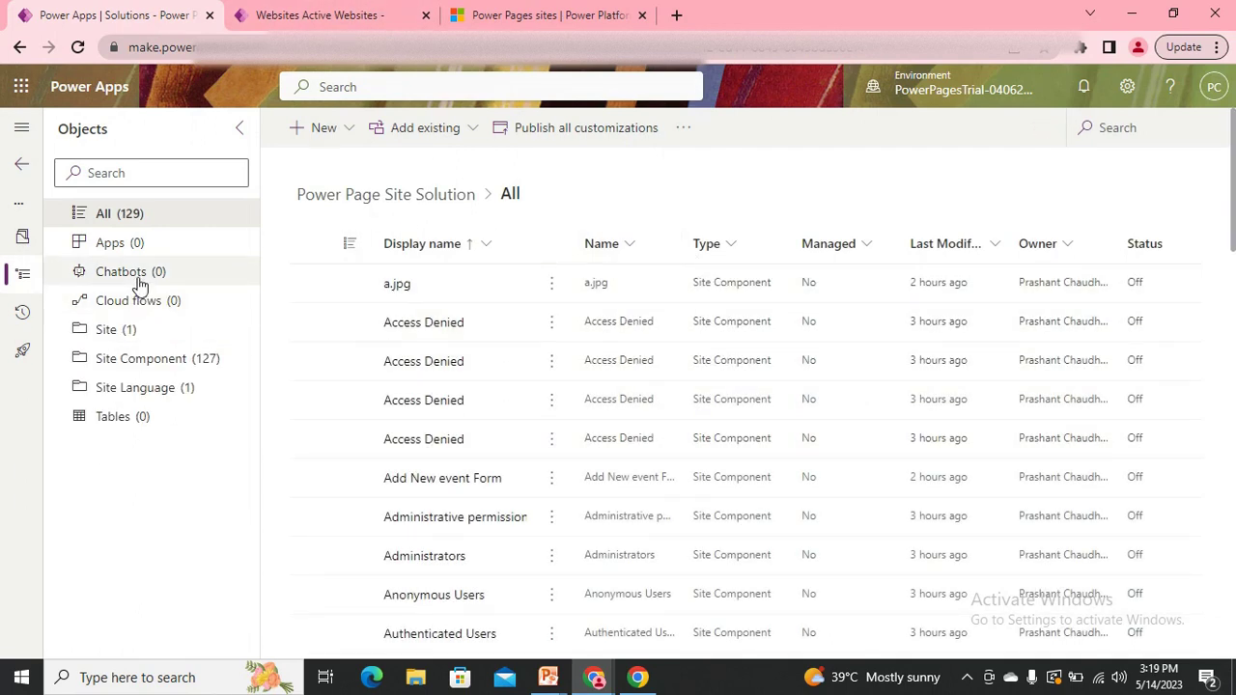
# - View the Site object in the solution and the beginning of its Site Component list
pyautogui.click(116, 330)
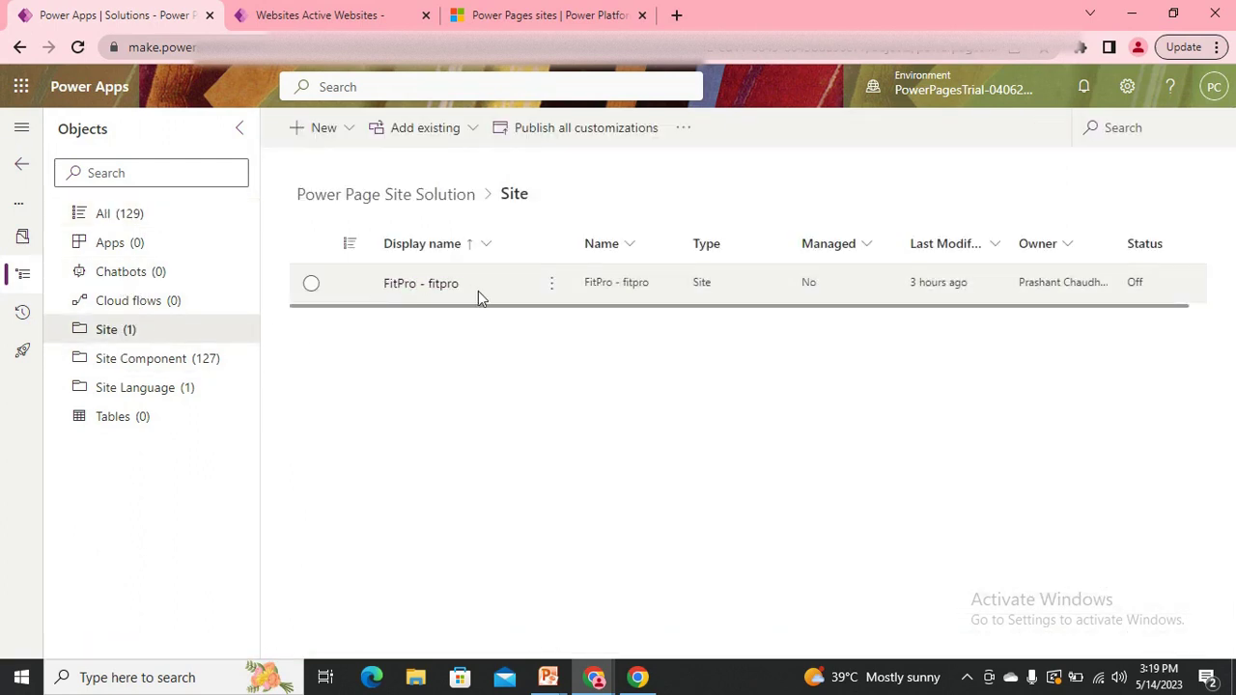
pyautogui.click(147, 366)
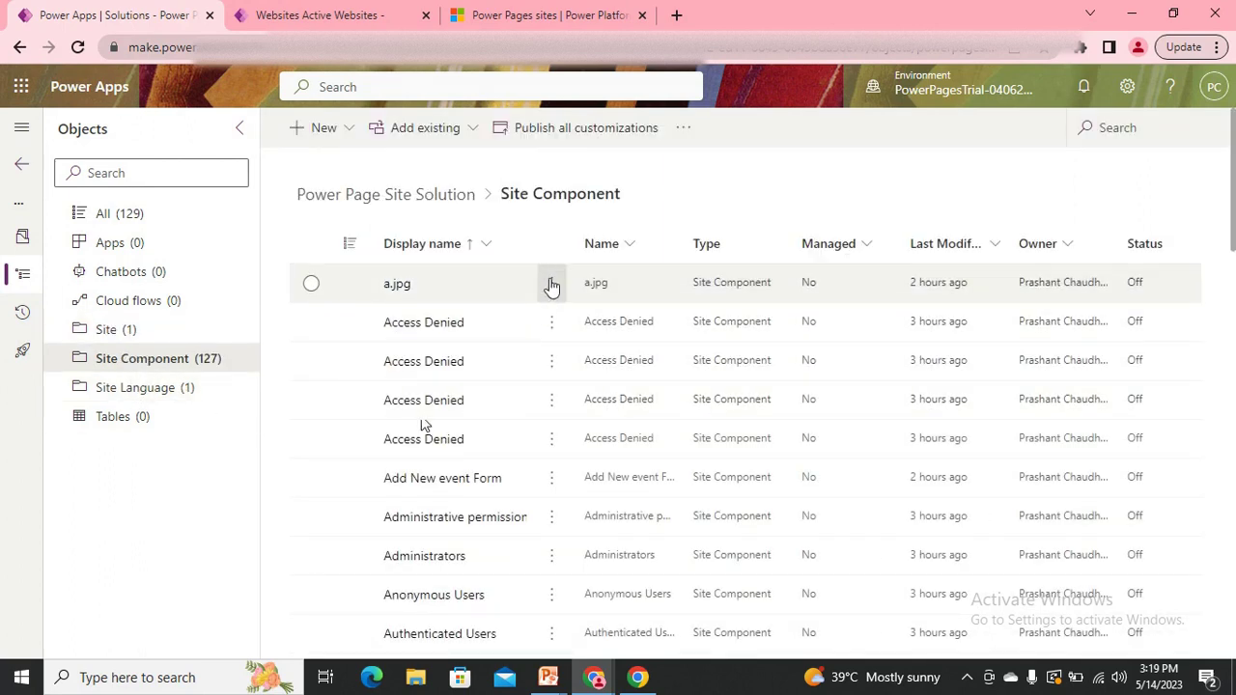
pyautogui.scroll(-5, 511, 587)
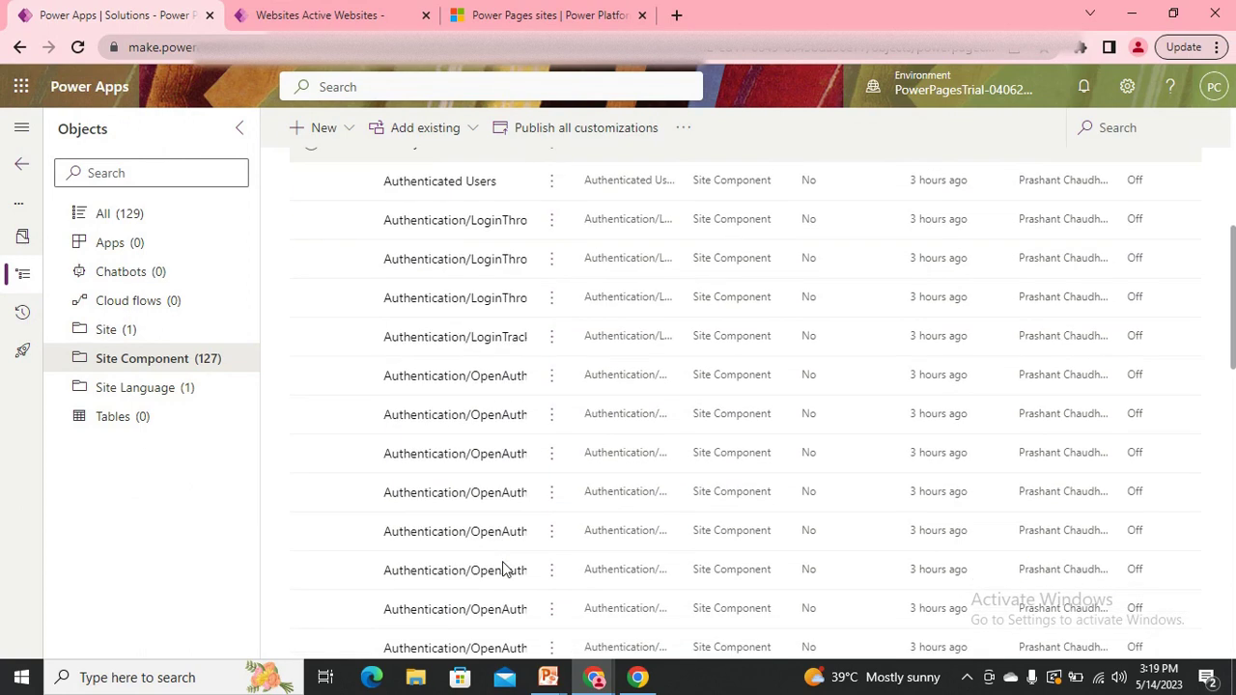
pyautogui.scroll(5, 505, 566)
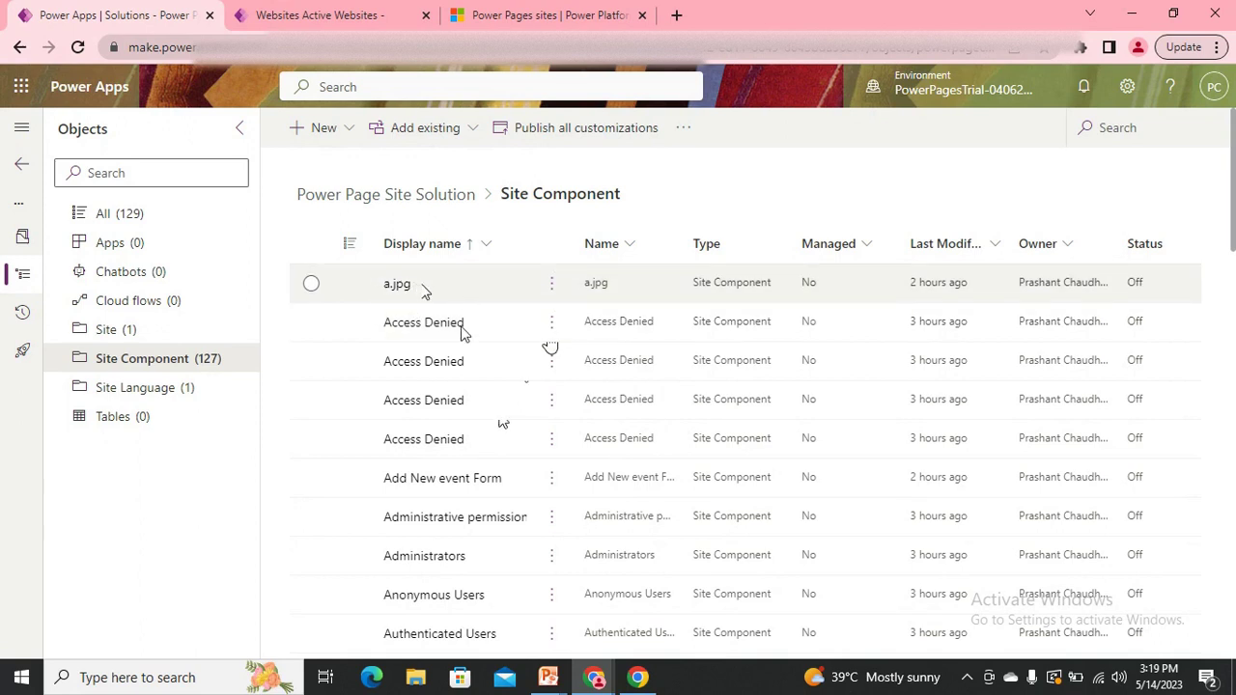
# - Examine the Site Component list through entries such as Default studio template, fitnessevents, Footer, Home, List Events and Pages
pyautogui.scroll(-15, 461, 333)
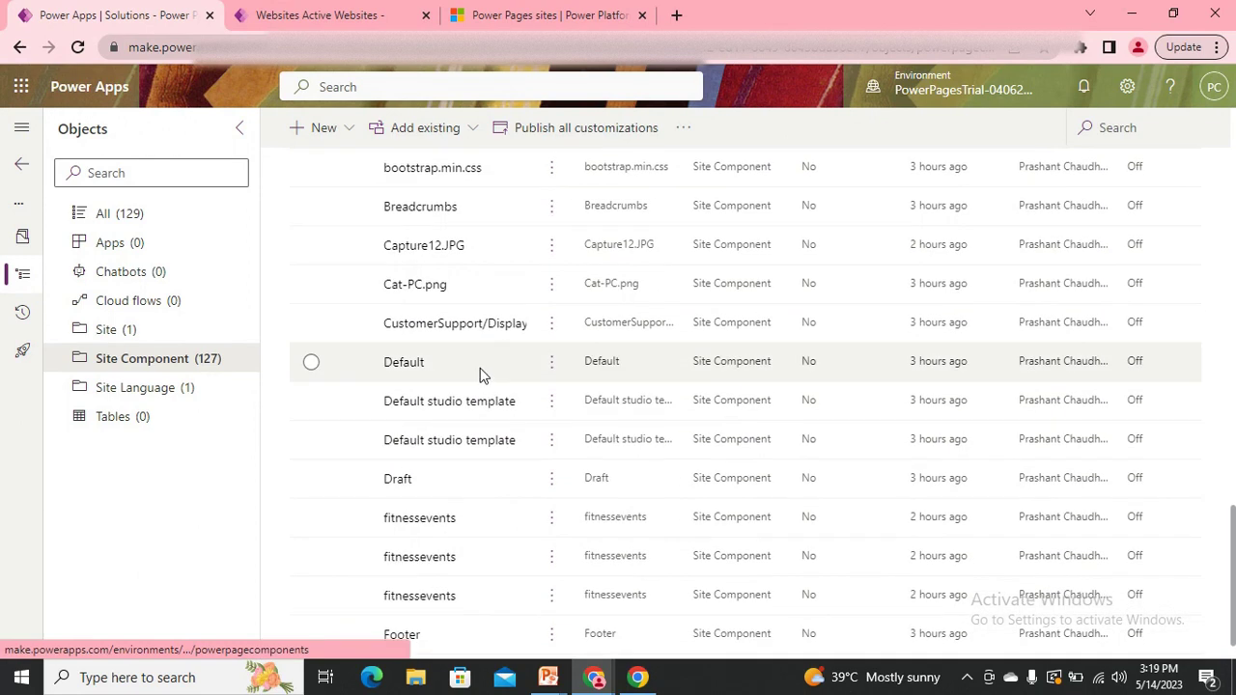
pyautogui.scroll(-3, 463, 425)
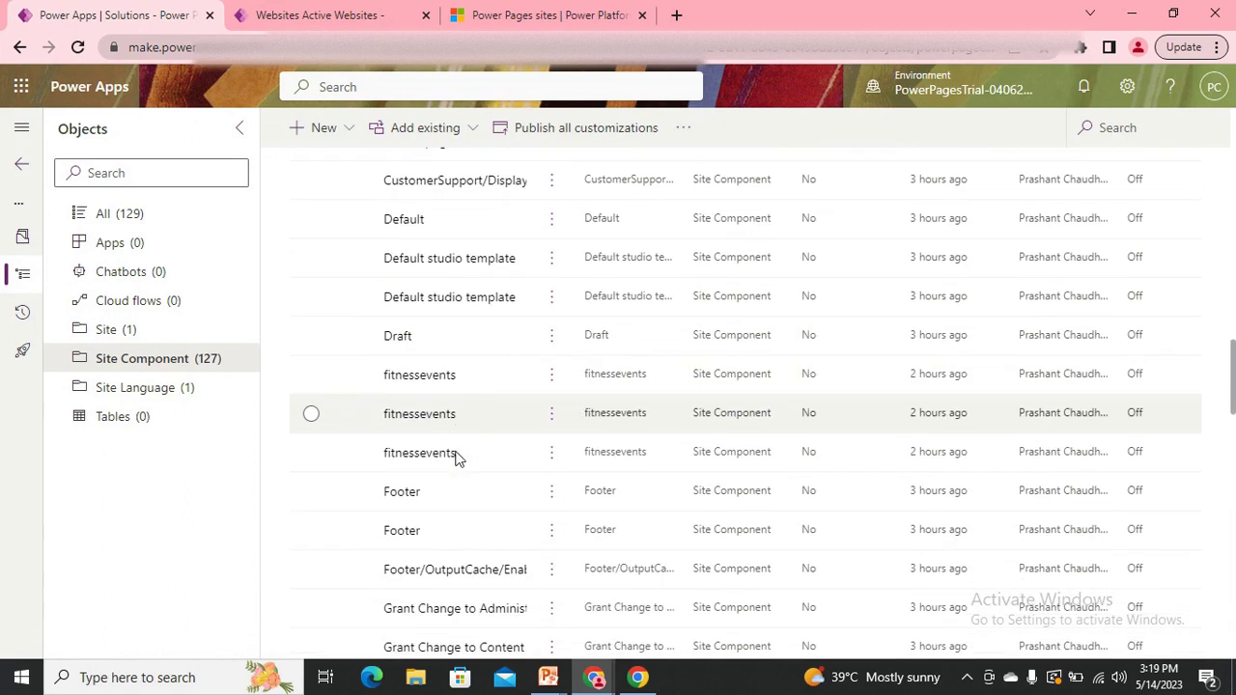
pyautogui.scroll(-1, 459, 454)
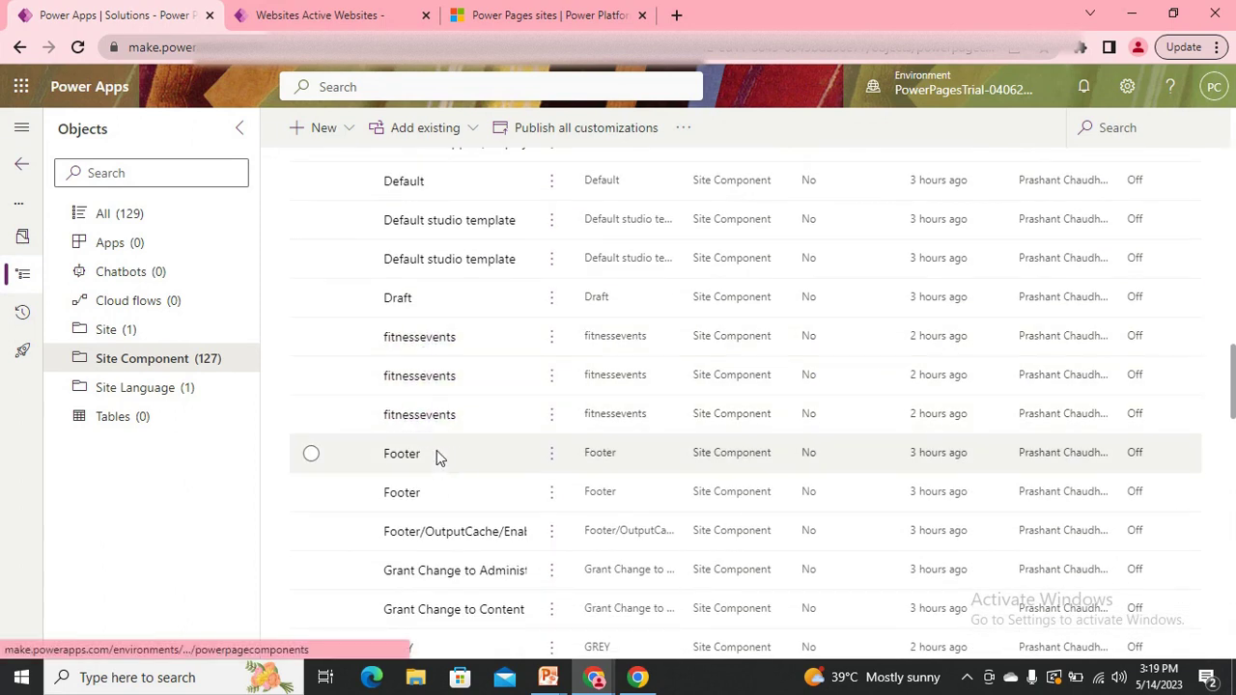
pyautogui.scroll(-3, 437, 450)
pyautogui.scroll(3, 489, 287)
pyautogui.scroll(-3, 422, 337)
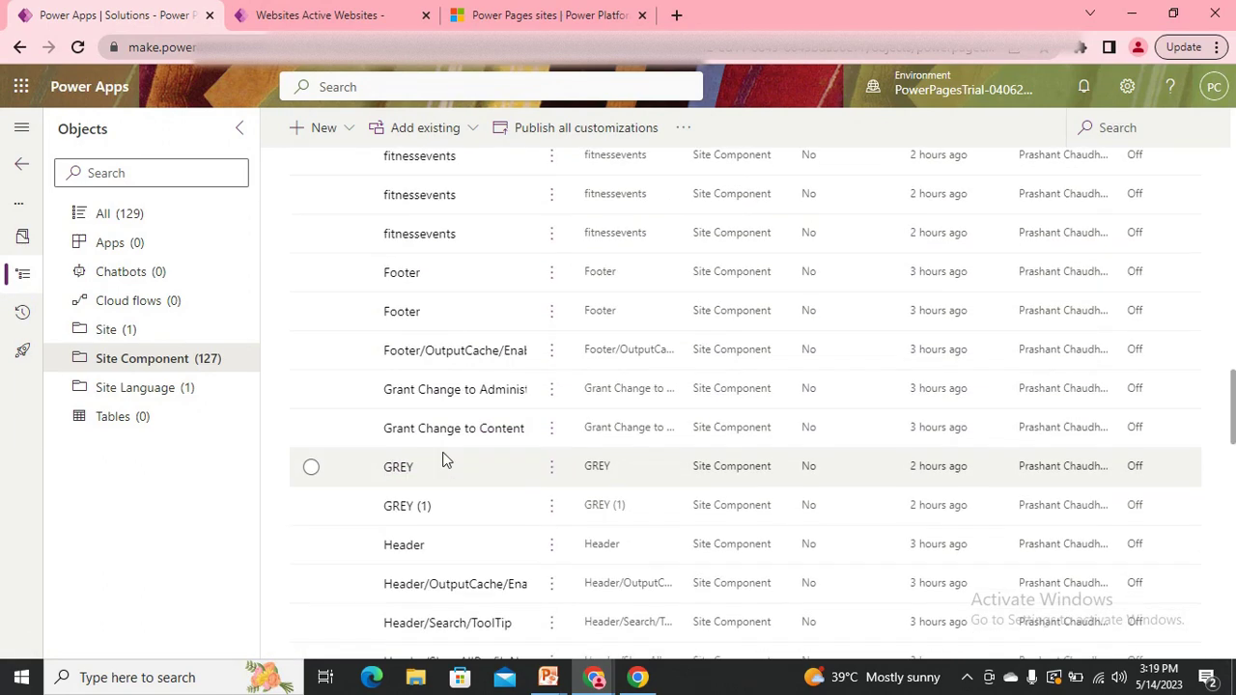
pyautogui.scroll(-3, 463, 442)
pyautogui.scroll(-4, 409, 356)
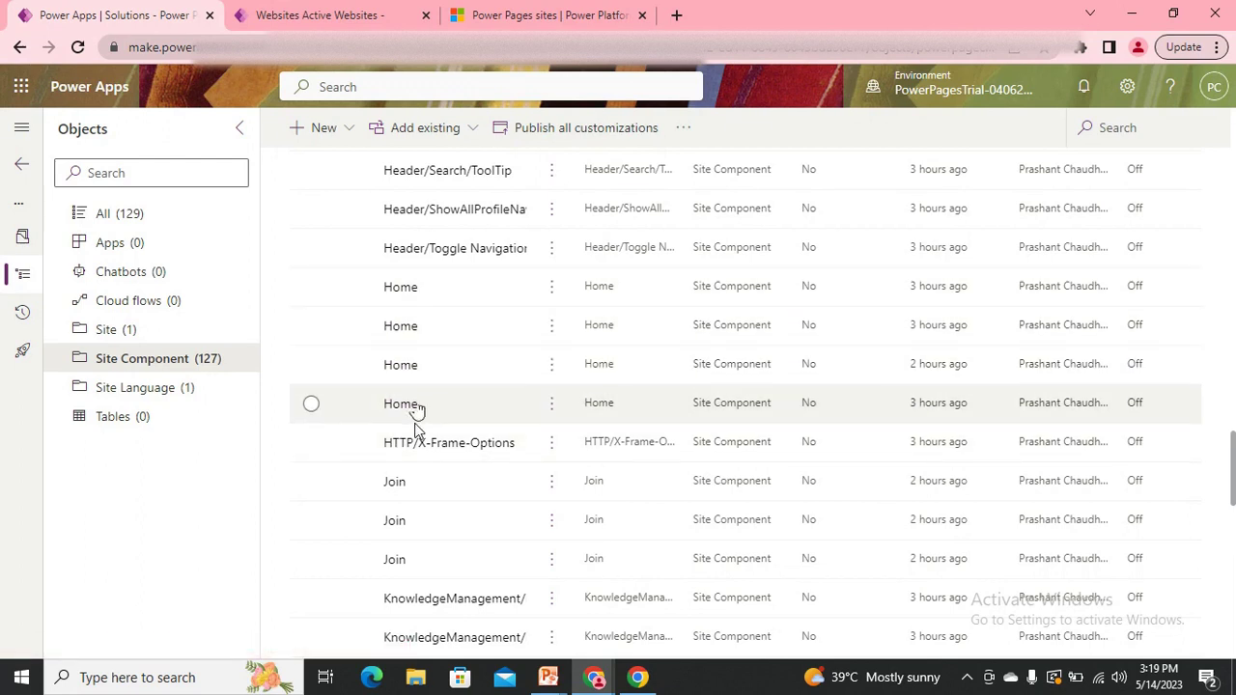
pyautogui.scroll(-3, 425, 396)
pyautogui.scroll(-3, 436, 405)
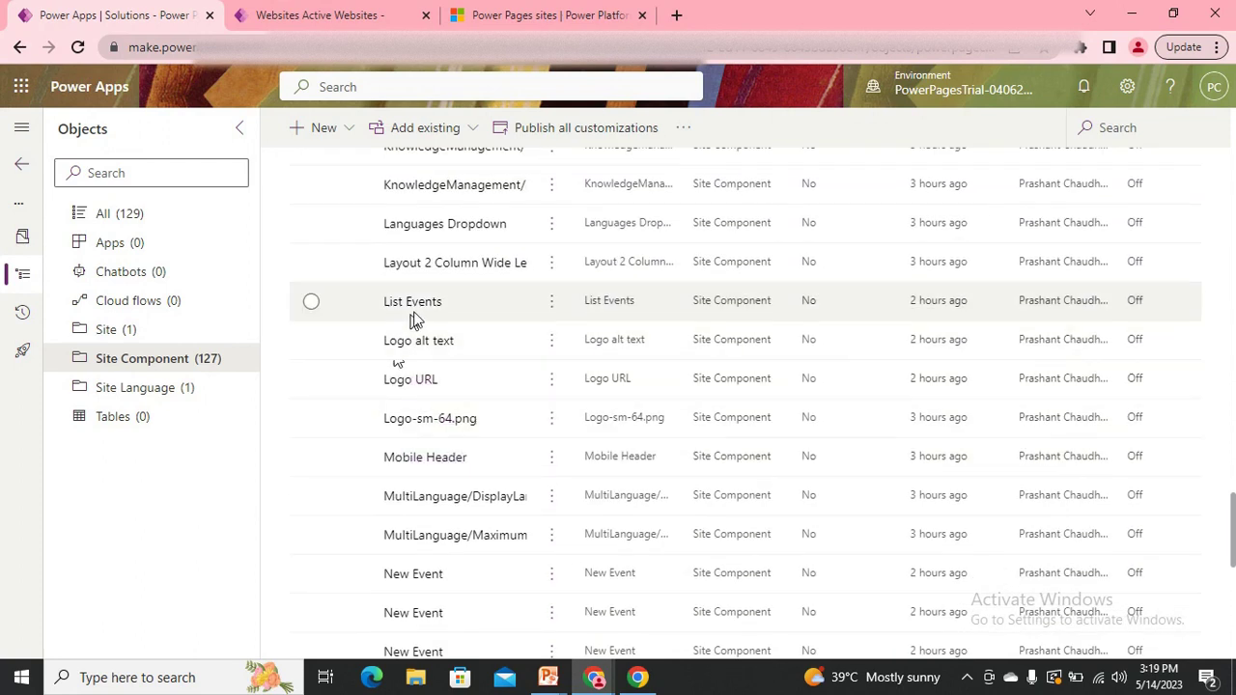
pyautogui.click(315, 306)
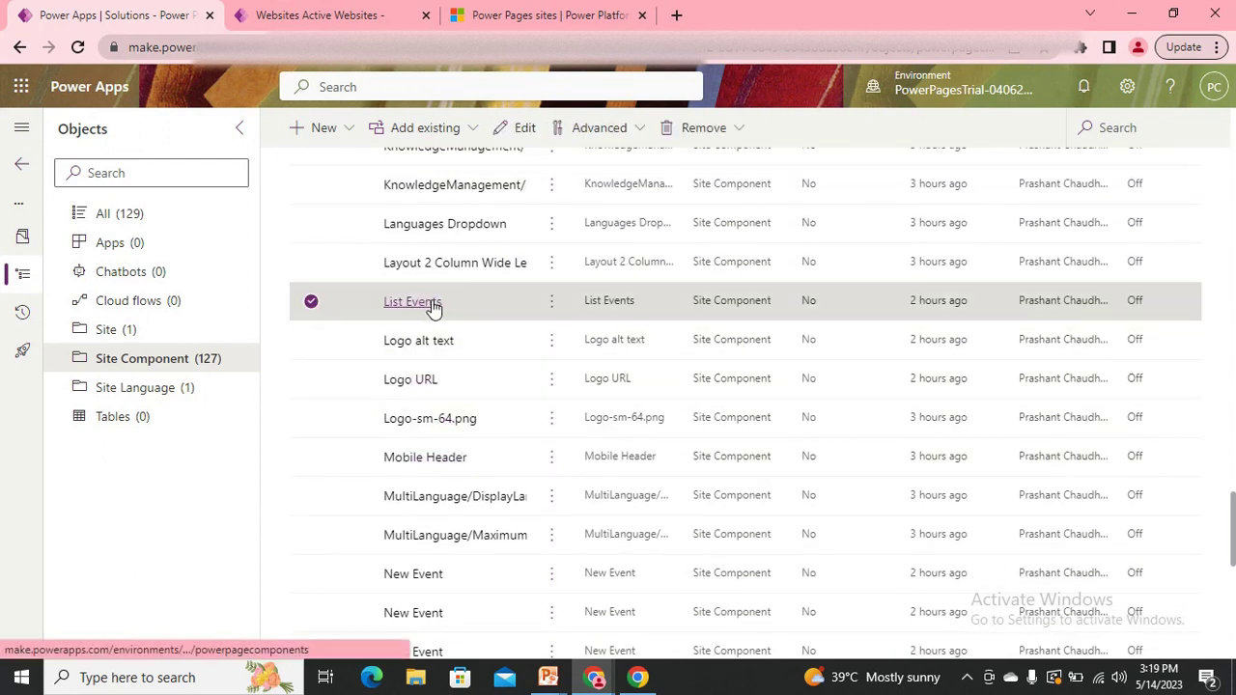
pyautogui.click(311, 305)
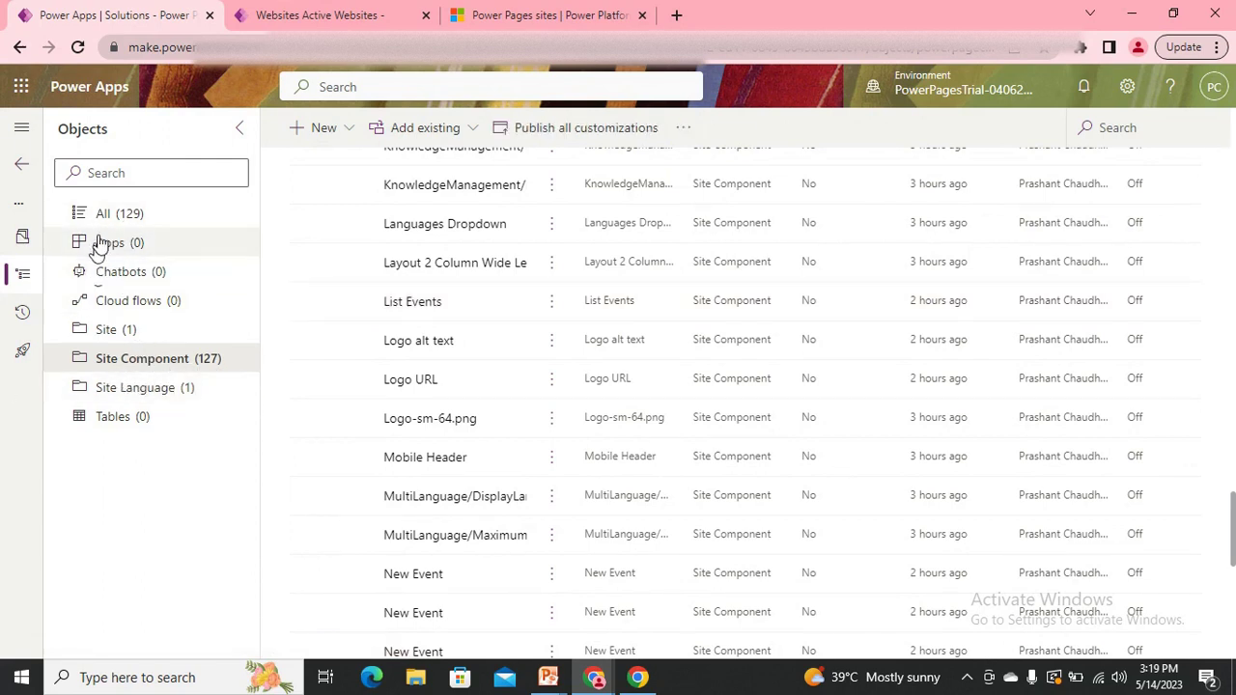
pyautogui.scroll(-5, 450, 531)
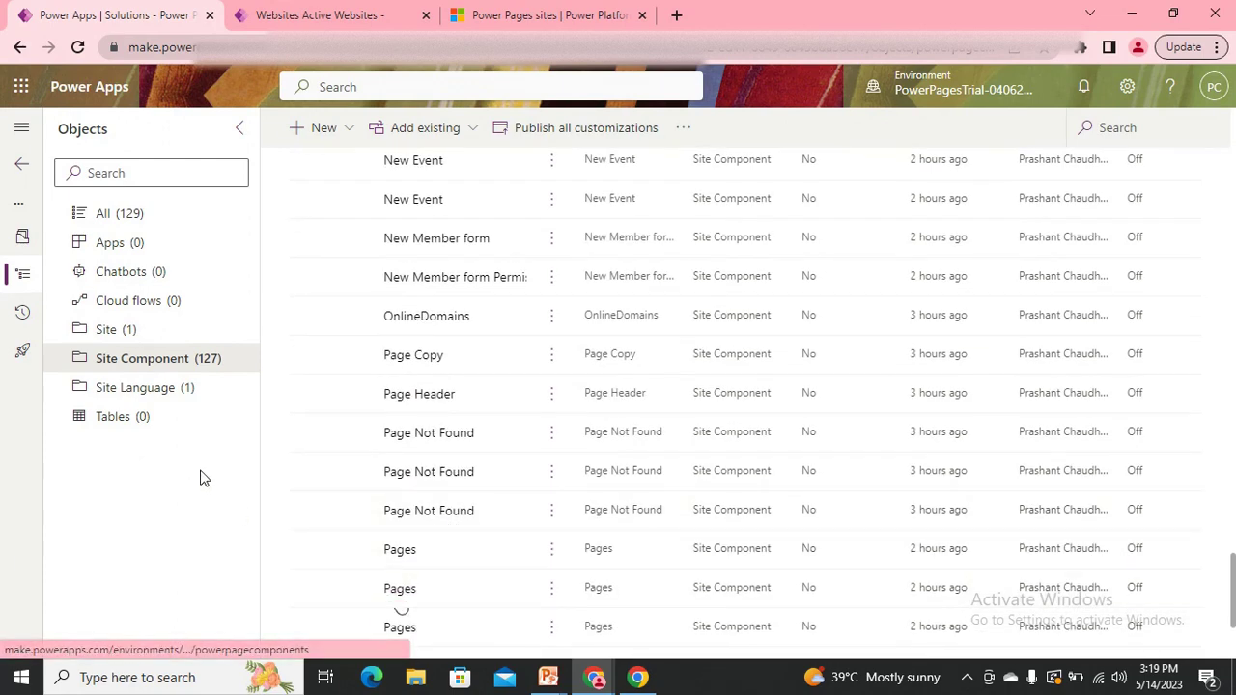
pyautogui.scroll(20, 676, 406)
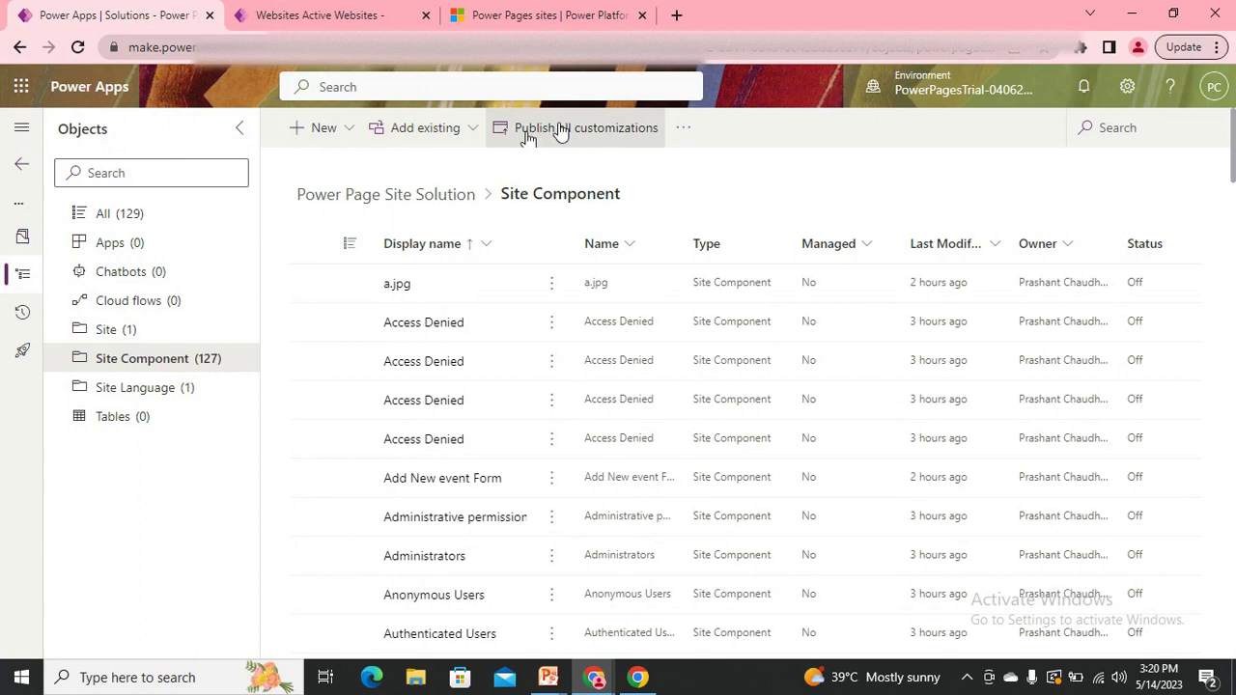
# - Publish all customizations from the solution and check the enhanced data model setting in the Power Platform admin center meanwhile
pyautogui.click(602, 137)
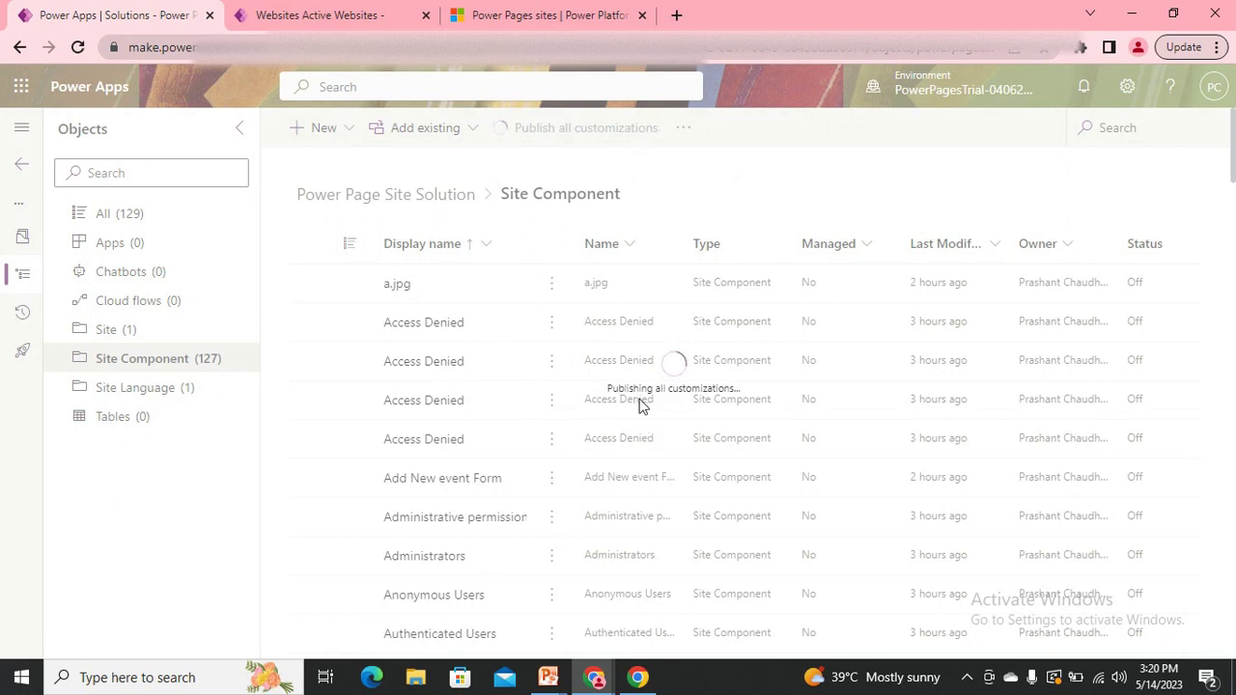
pyautogui.click(517, 12)
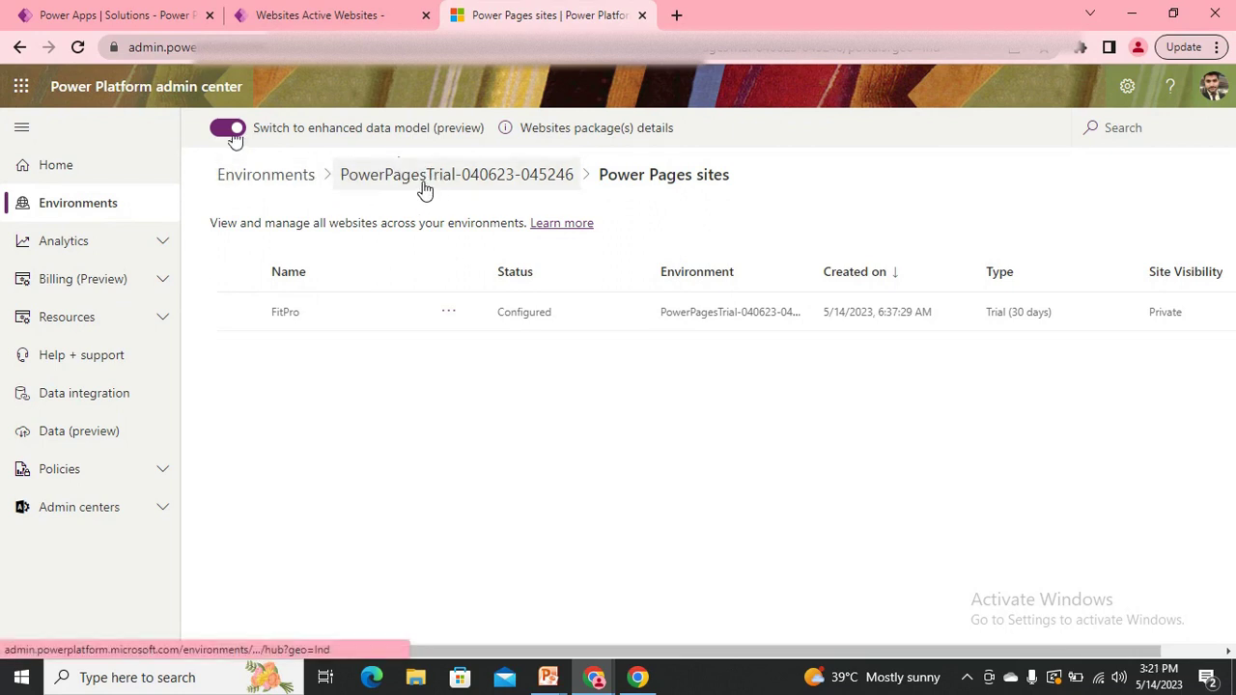
pyautogui.click(117, 13)
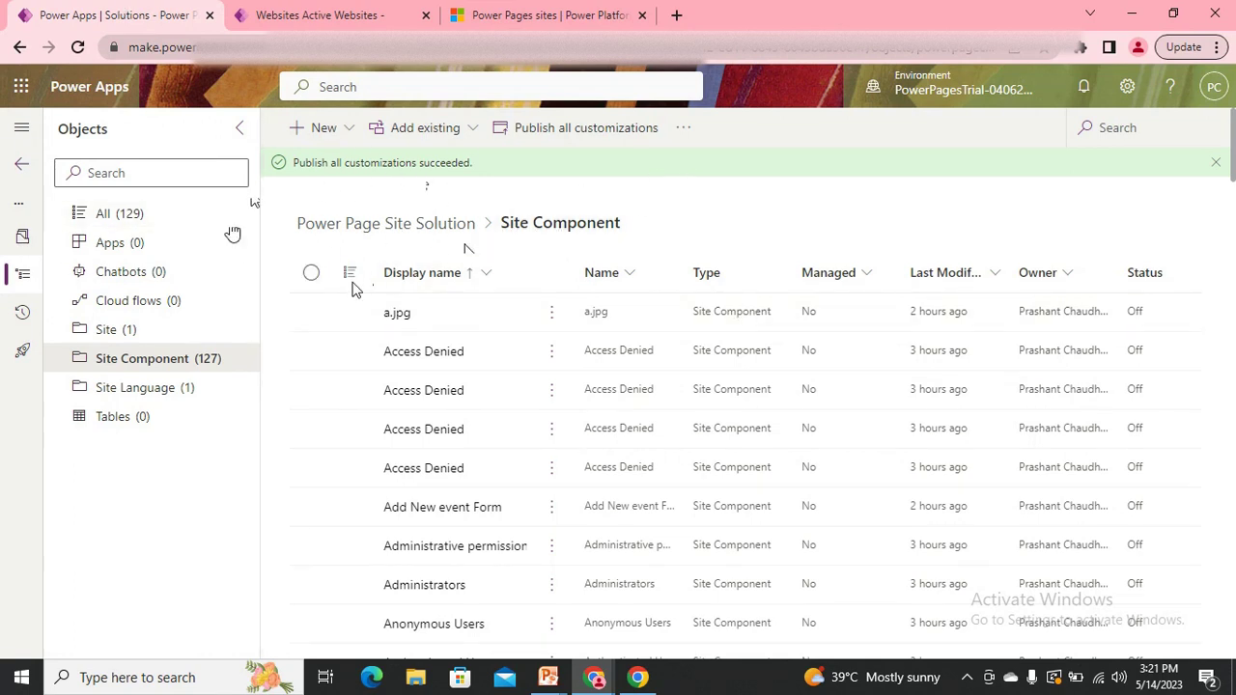
# - Return from the solution's objects to the overall solutions list and look through it, including the sort options for the creation date
pyautogui.click(22, 164)
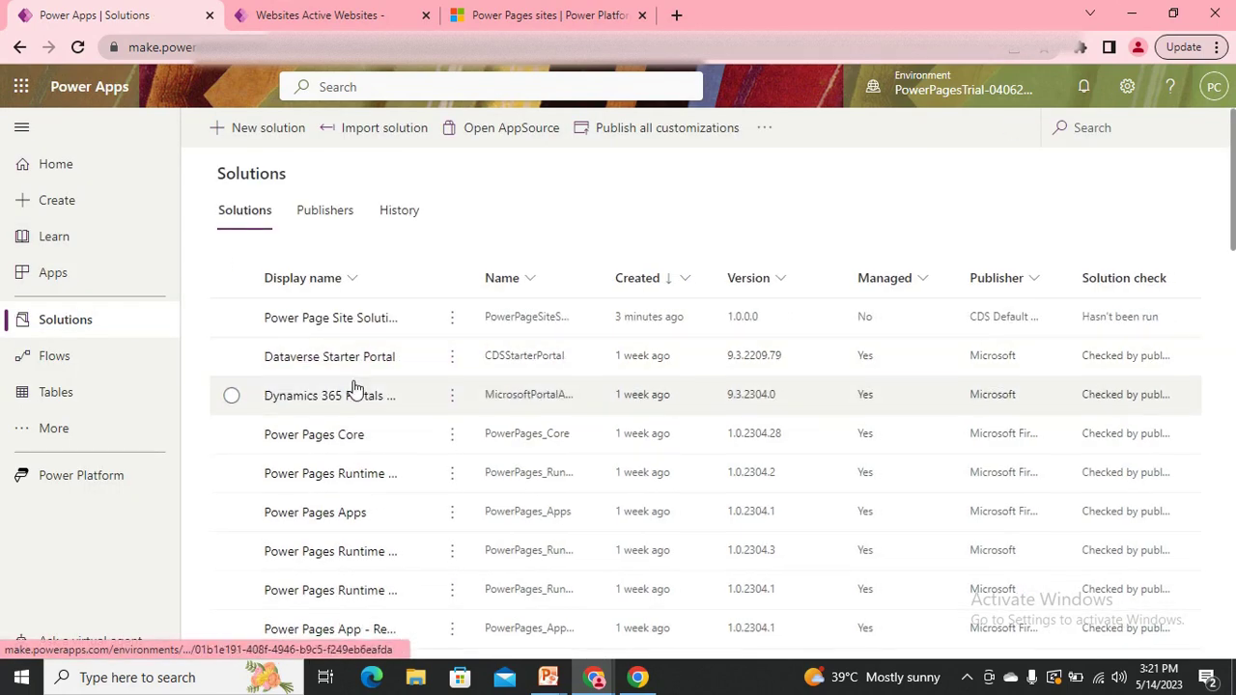
pyautogui.scroll(-6, 367, 408)
pyautogui.scroll(3, 324, 521)
pyautogui.scroll(3, 333, 415)
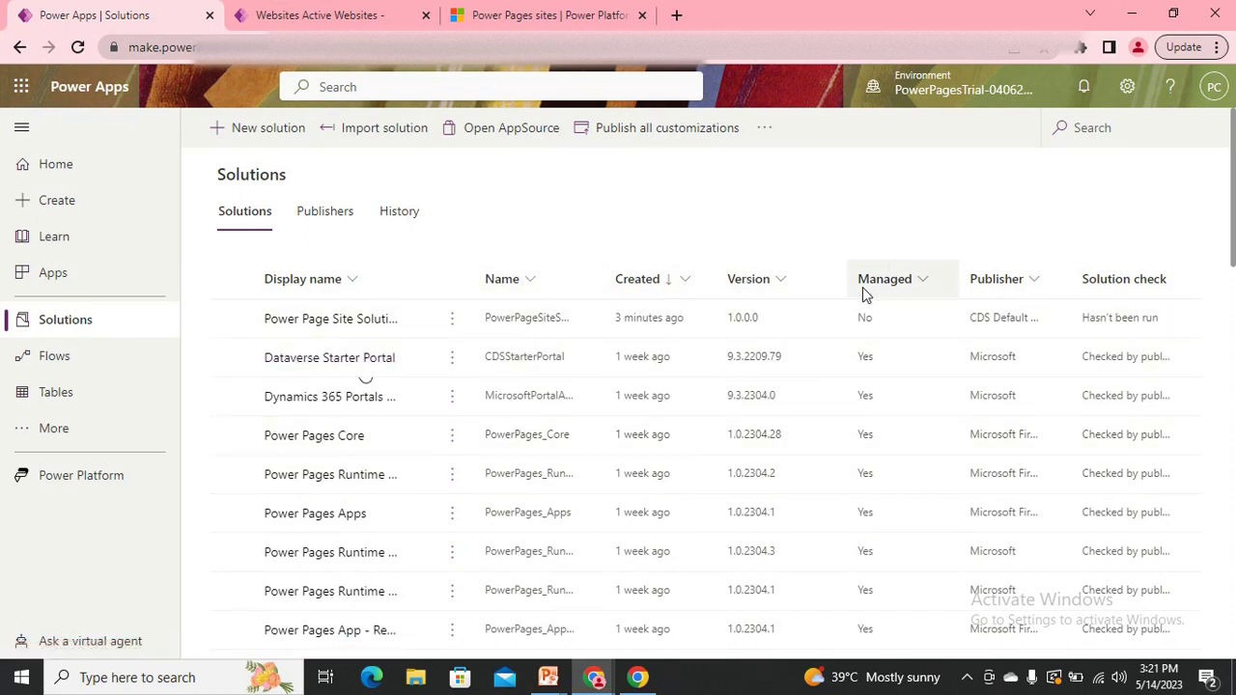
pyautogui.click(642, 280)
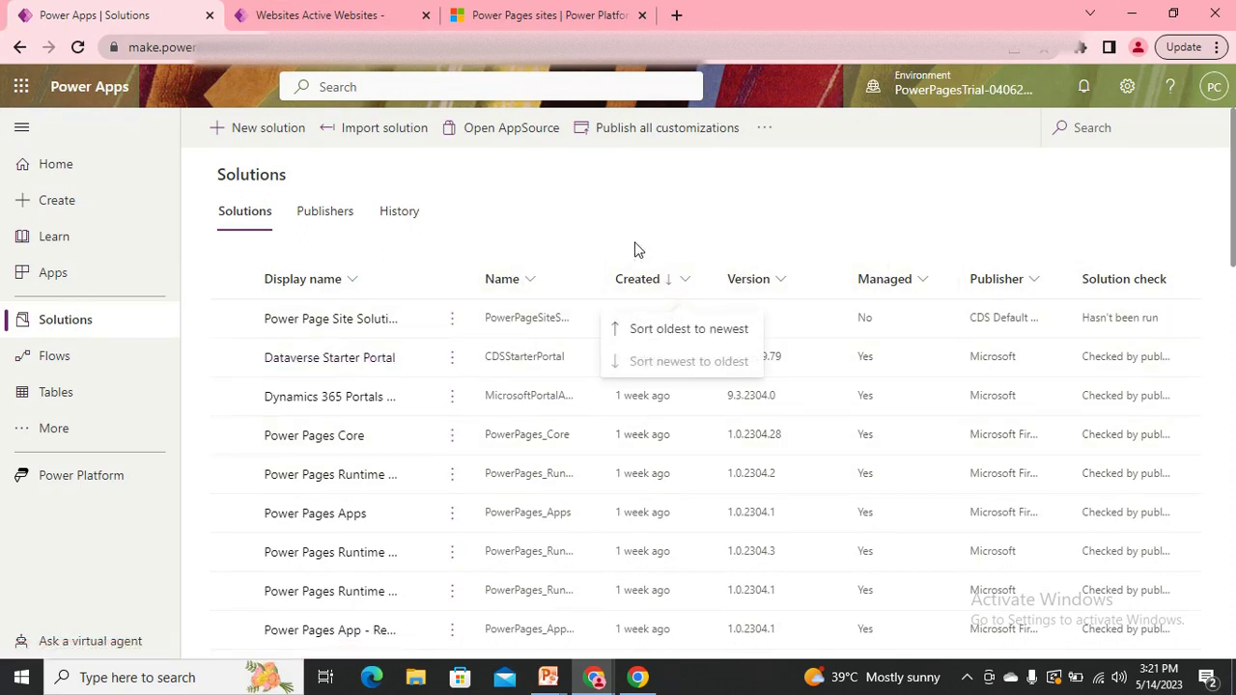
pyautogui.click(635, 249)
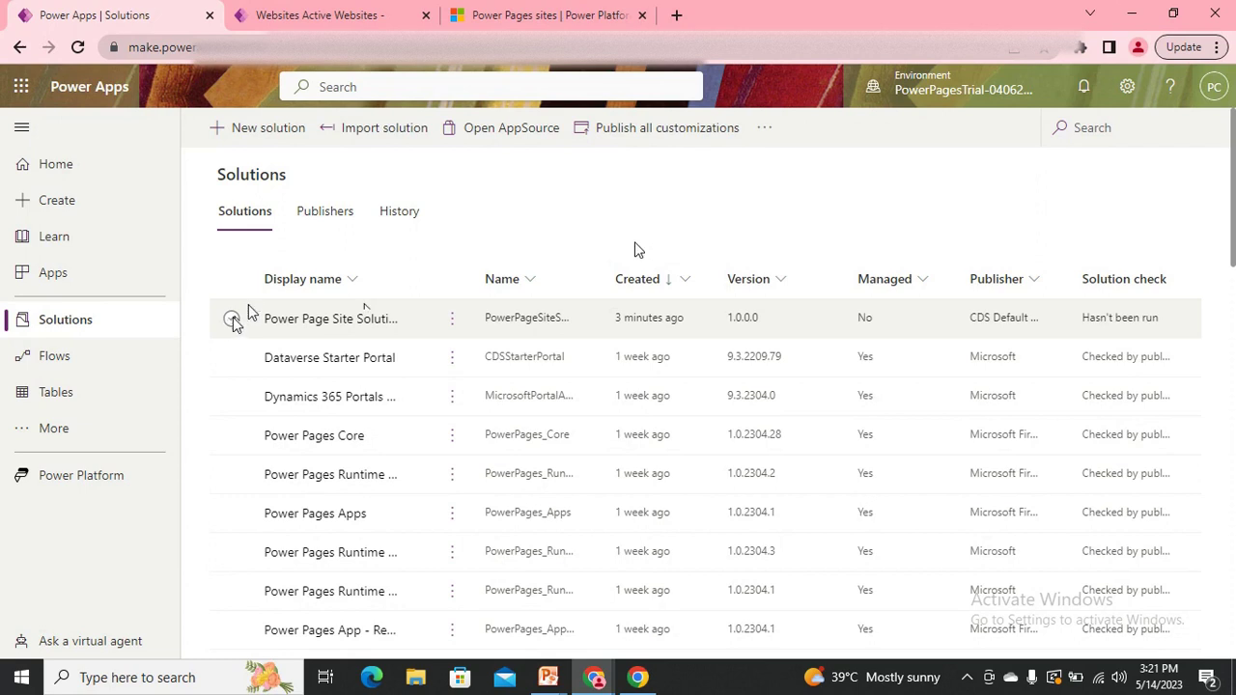
# - Export Power Page Site Solution with version number 1.0.0.1
pyautogui.click(232, 318)
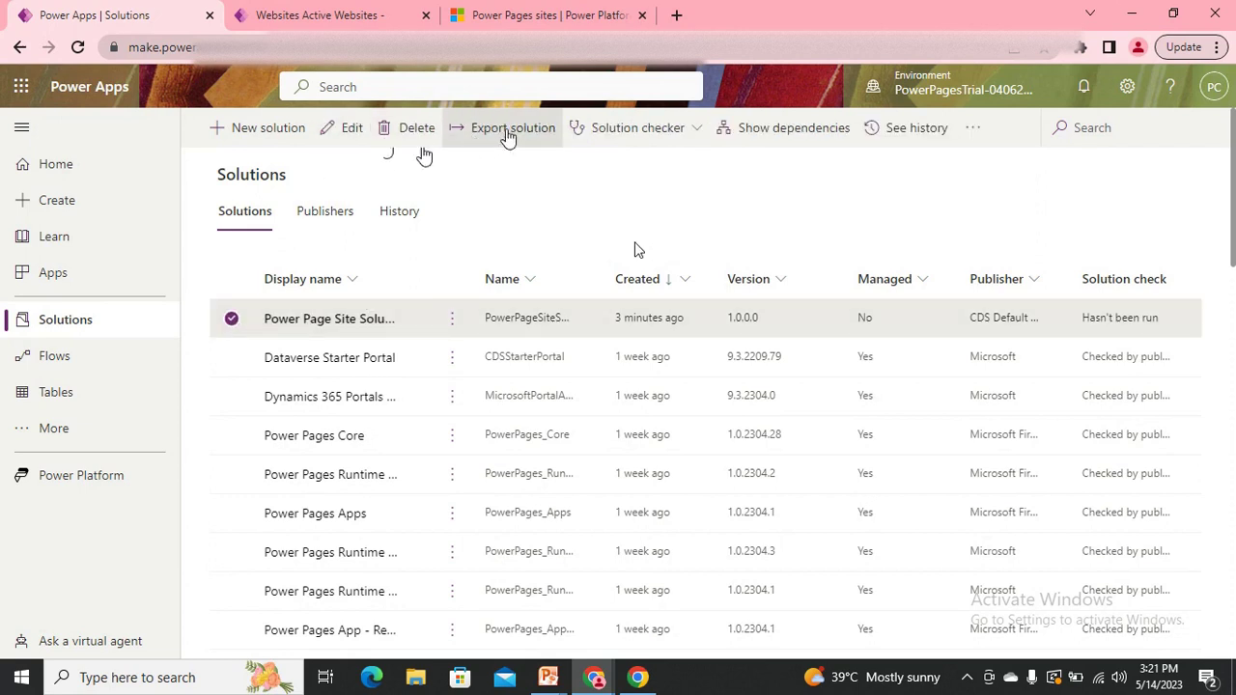
pyautogui.hotkey('alt', 'Tab')
pyautogui.press('Tab')
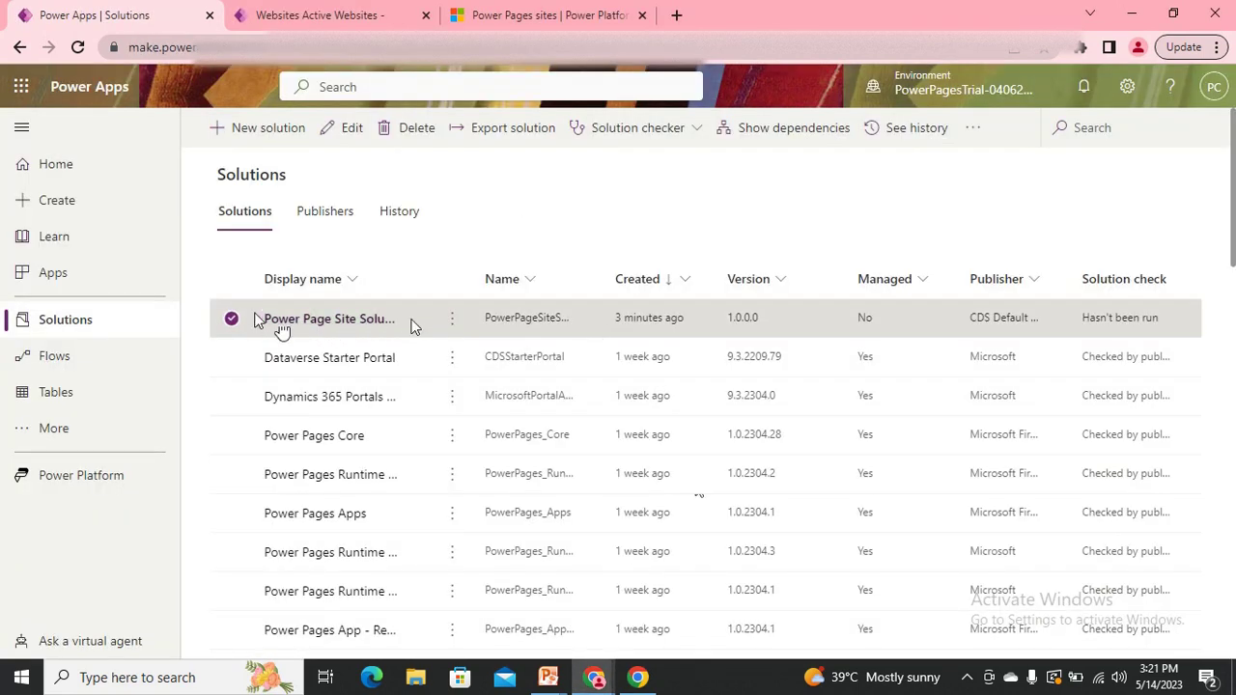
pyautogui.click(509, 144)
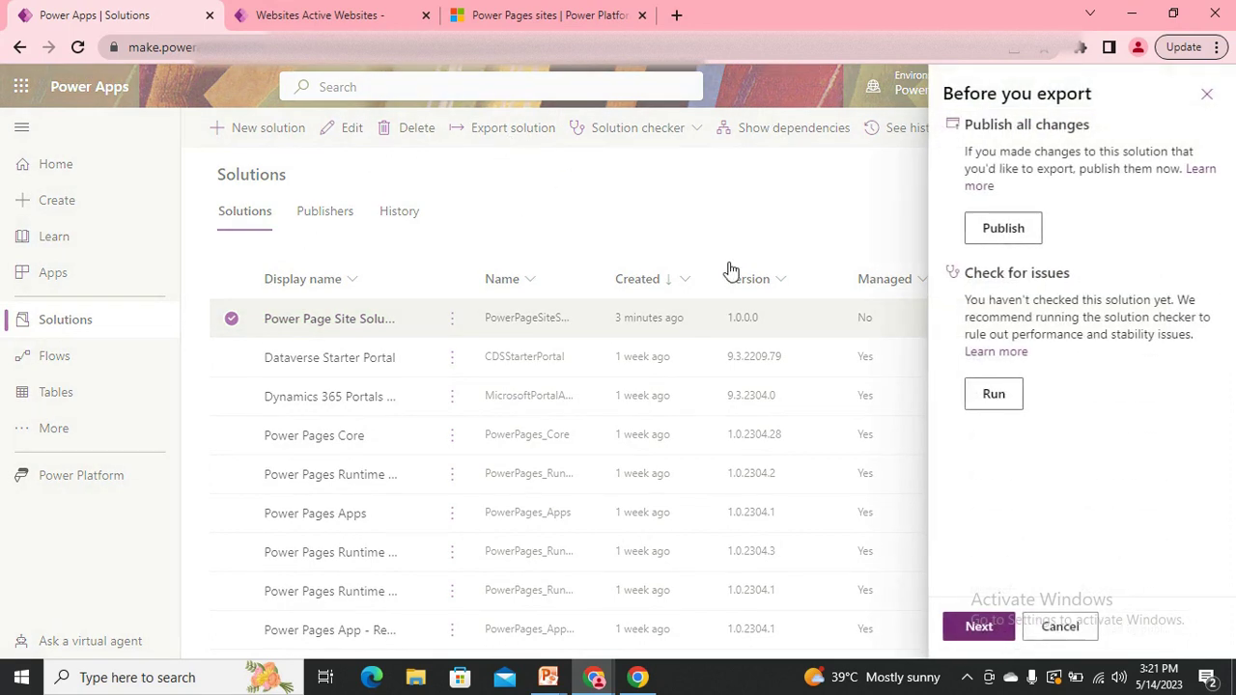
pyautogui.click(975, 629)
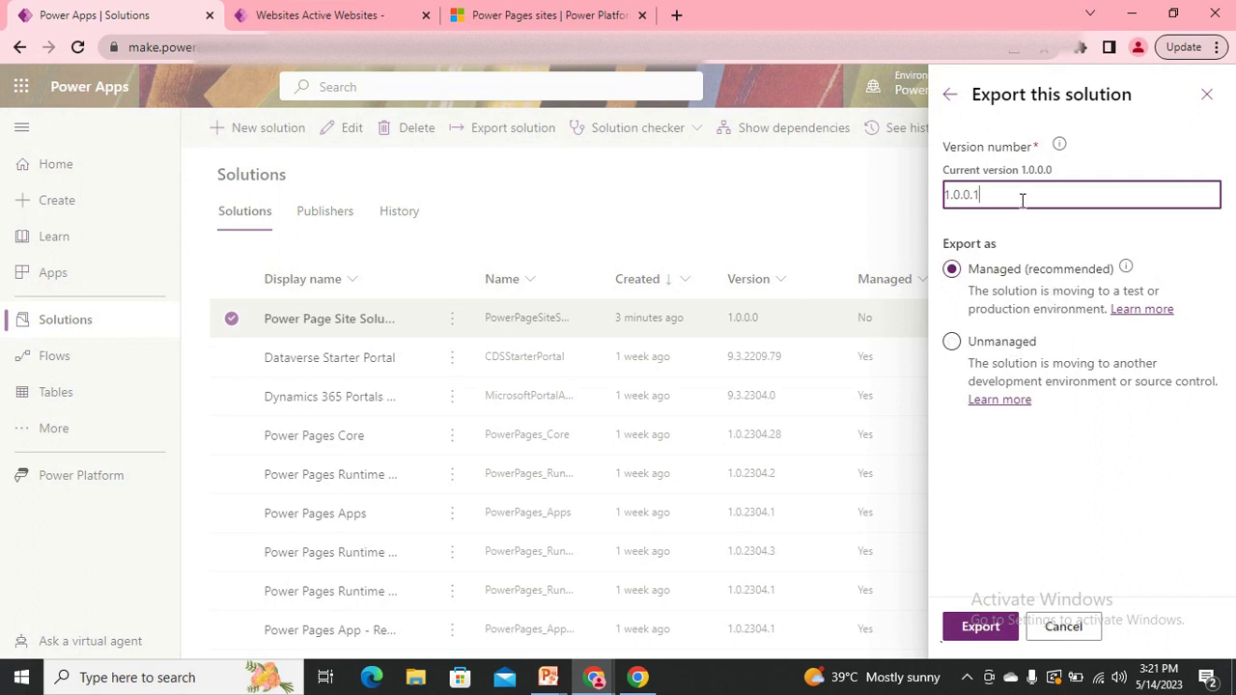
pyautogui.click(954, 342)
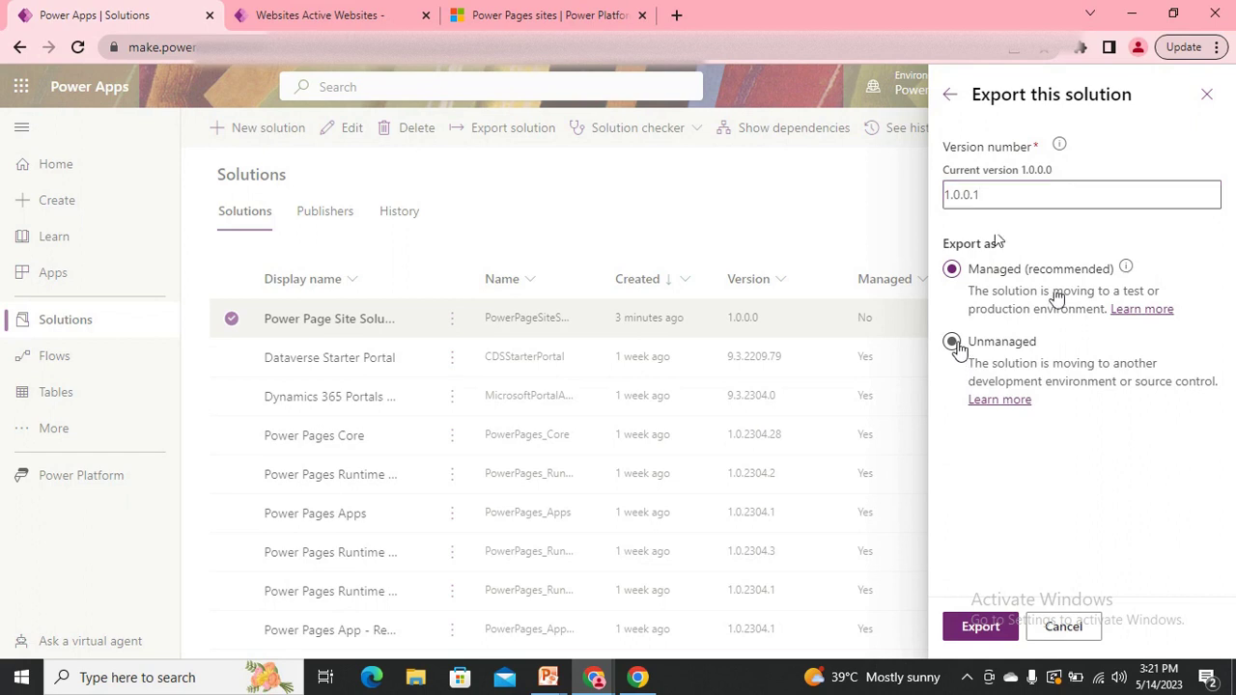
pyautogui.click(980, 626)
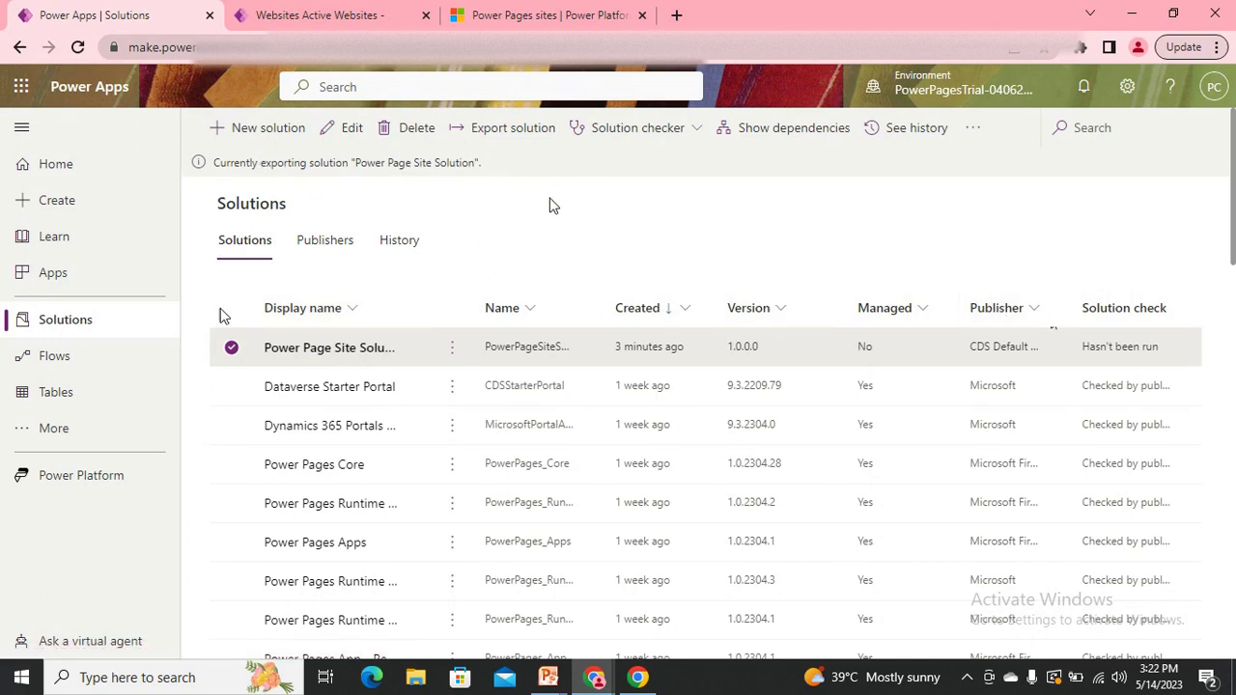
# - Close the Websites and Power Platform admin center browser tabs, keeping only the Power Apps solutions list open
pyautogui.scroll(-2, 595, 240)
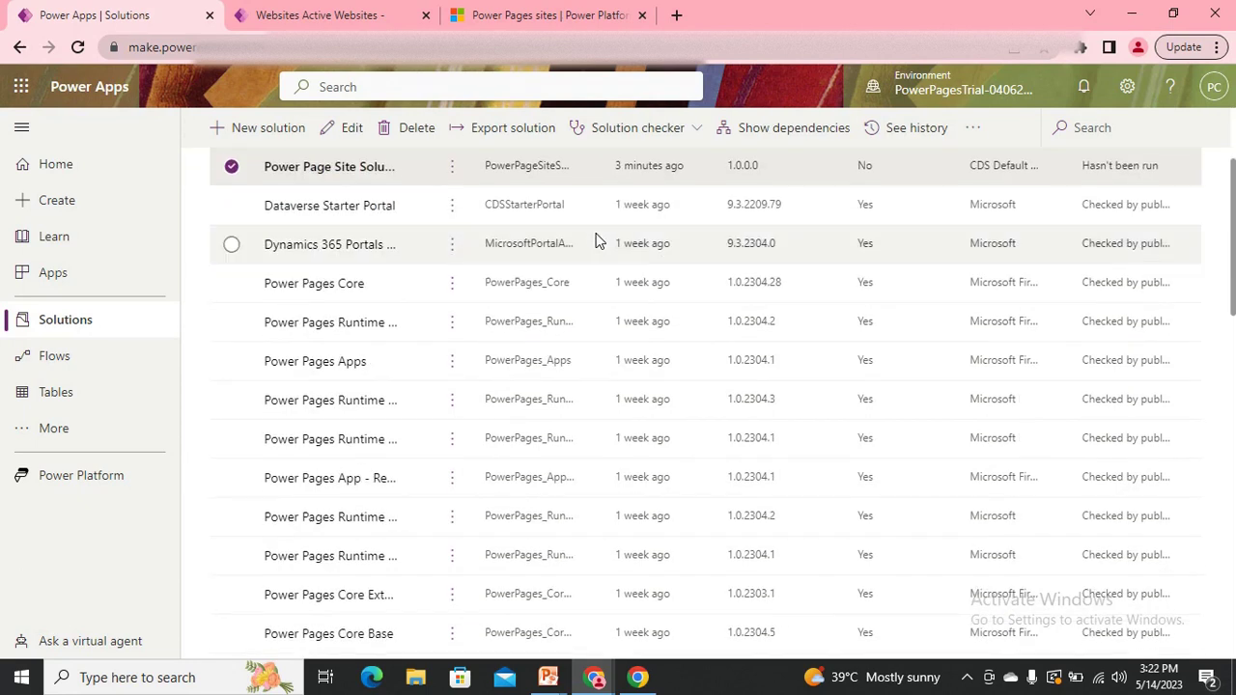
pyautogui.scroll(2, 596, 241)
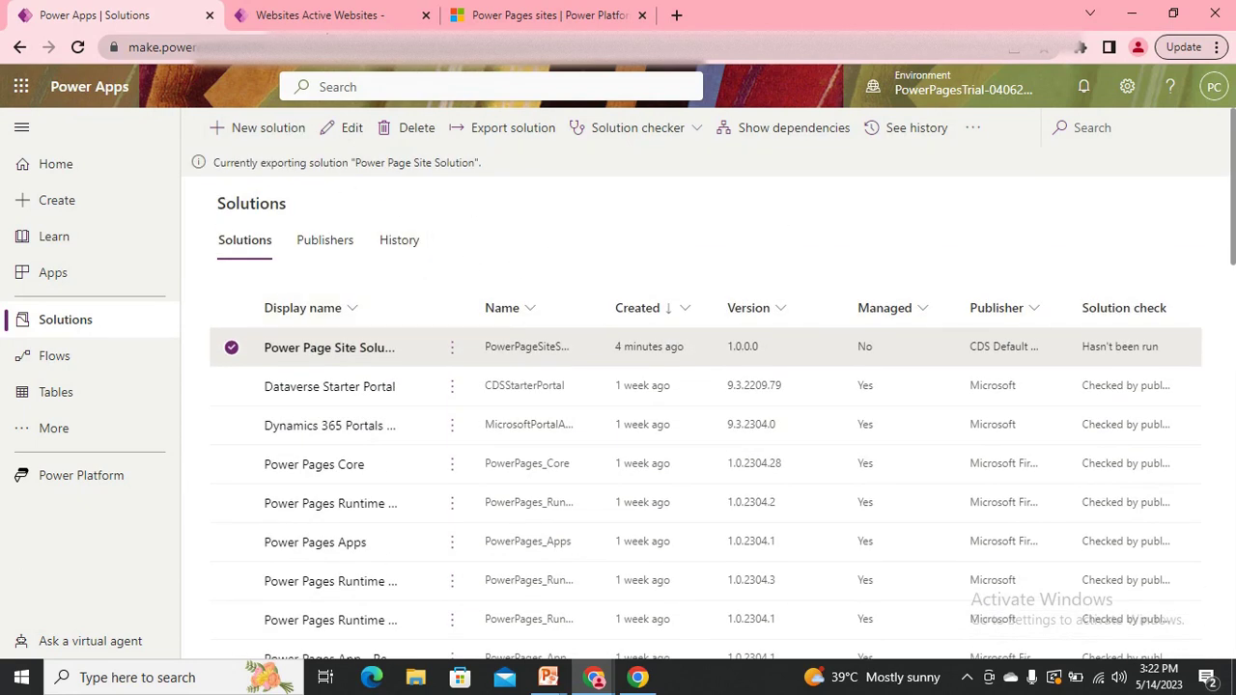
pyautogui.click(426, 16)
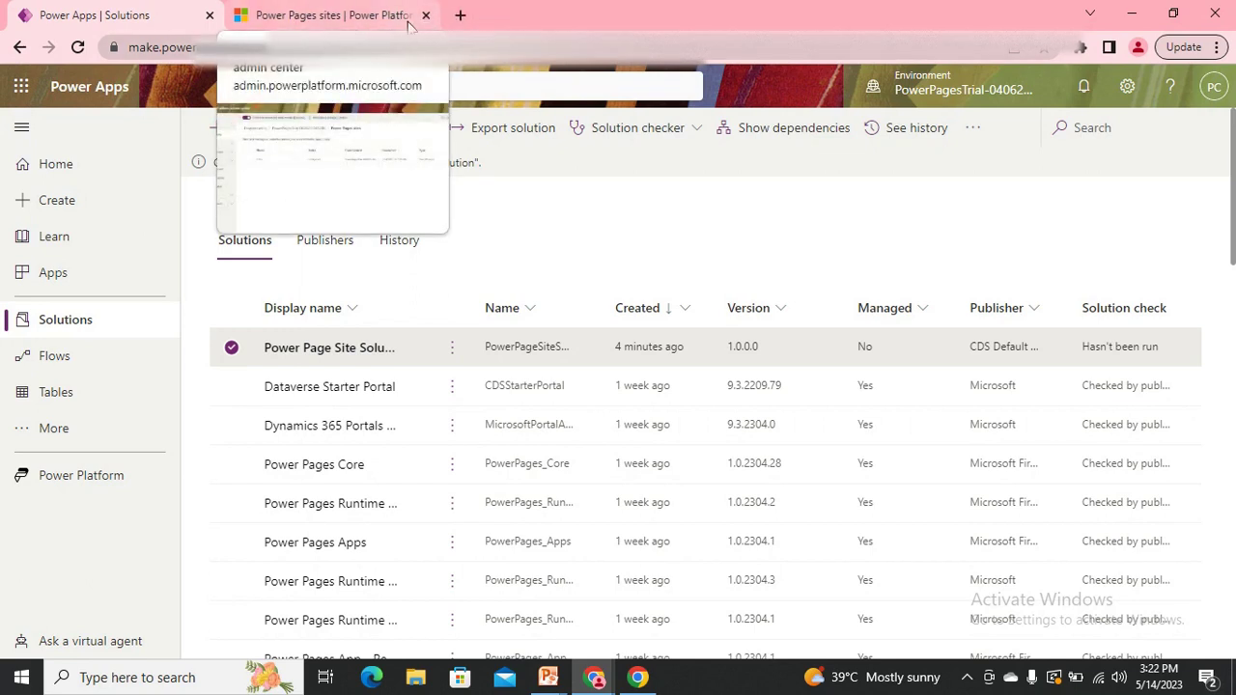
pyautogui.click(426, 16)
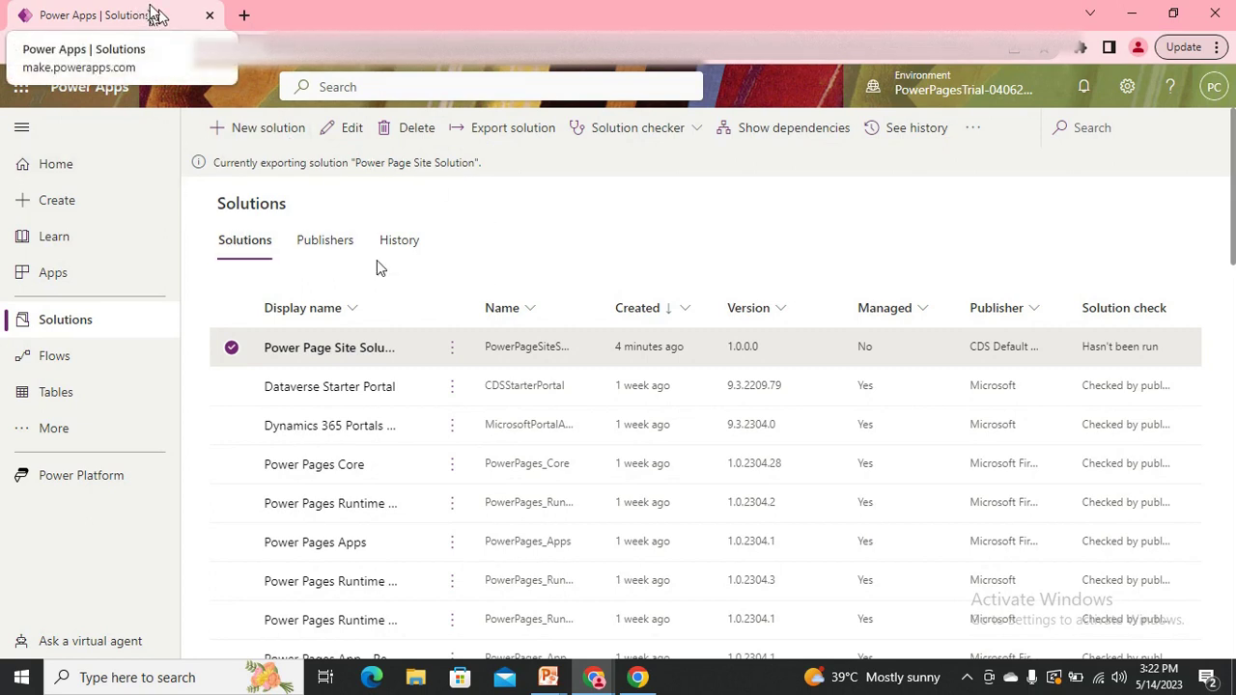
# - Duplicate the solutions list in a second browser tab and switch its environment to yelomediagroup (default)
pyautogui.rightClick(155, 12)
pyautogui.click(230, 135)
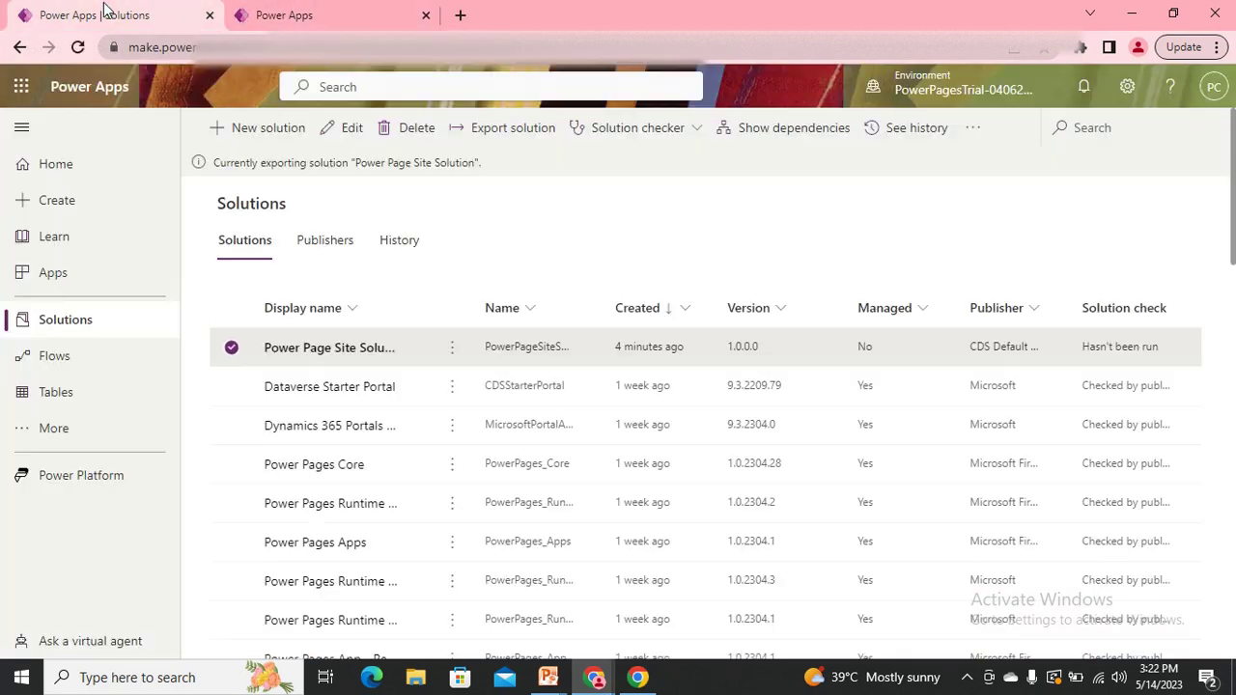
pyautogui.click(333, 13)
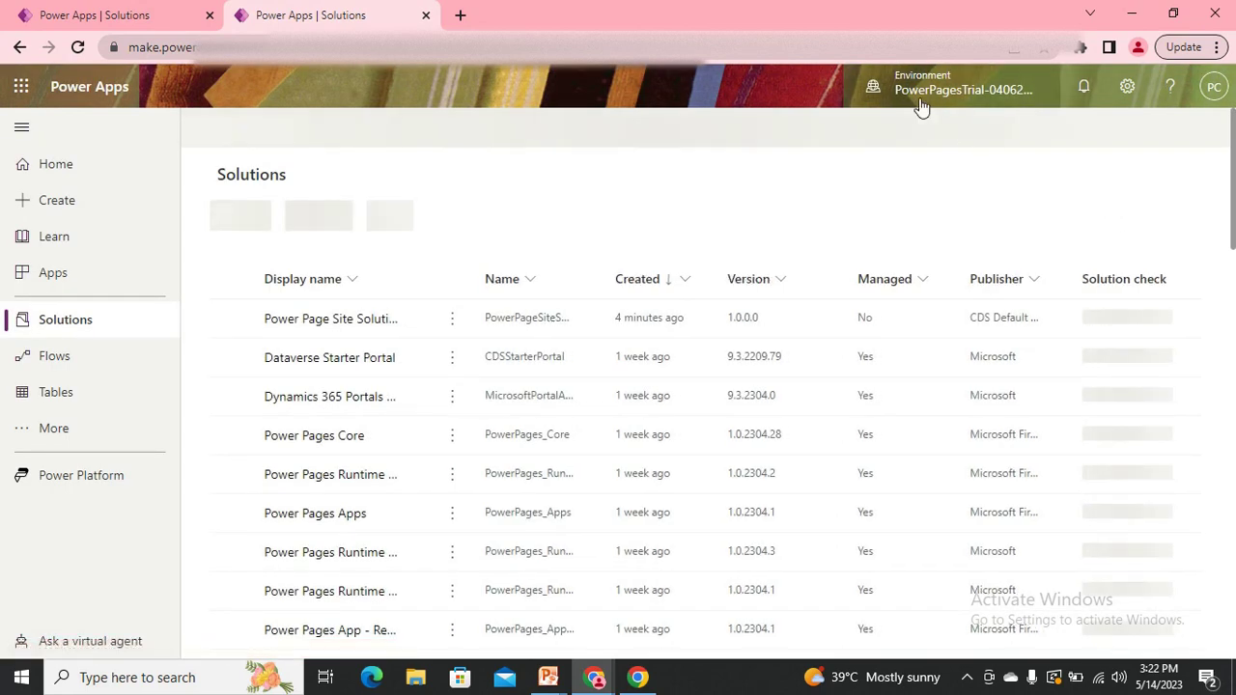
pyautogui.click(947, 90)
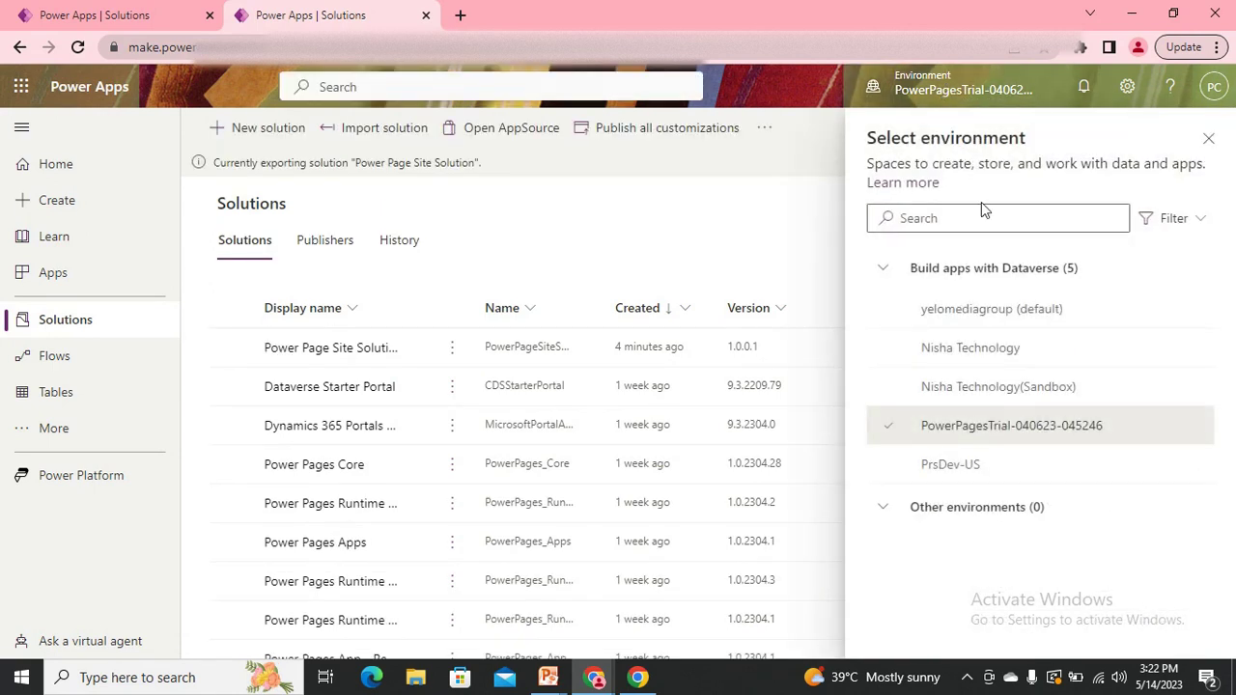
pyautogui.click(990, 314)
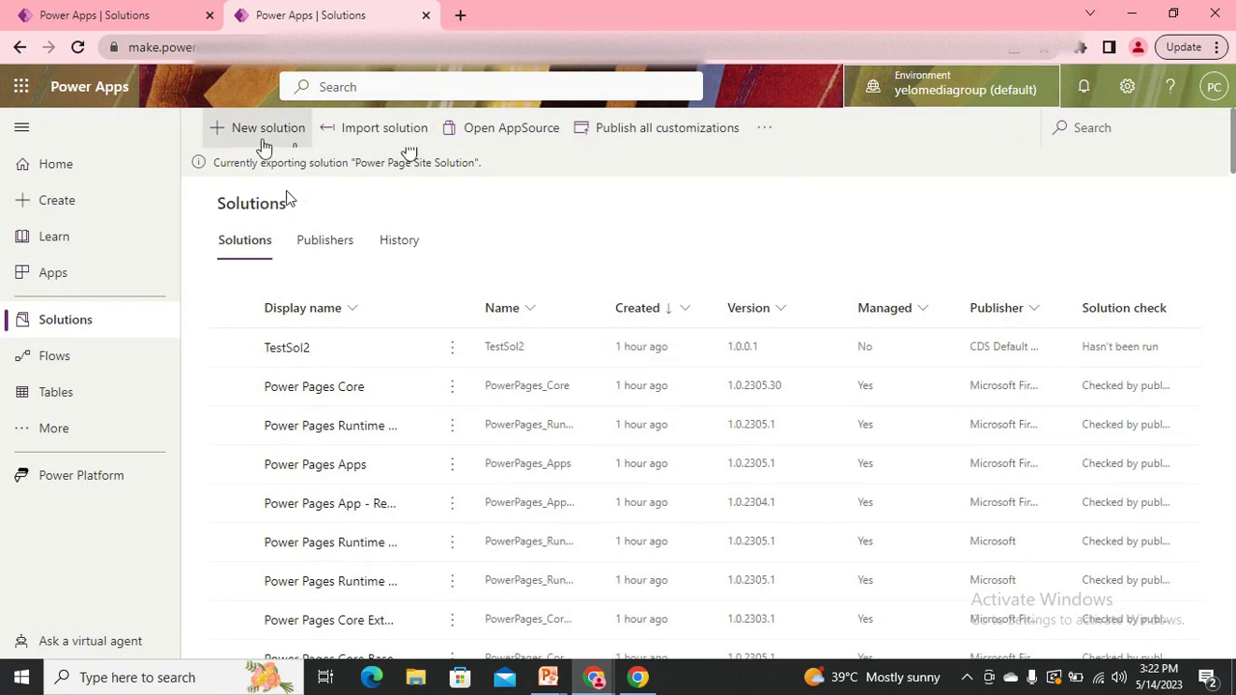
pyautogui.click(361, 127)
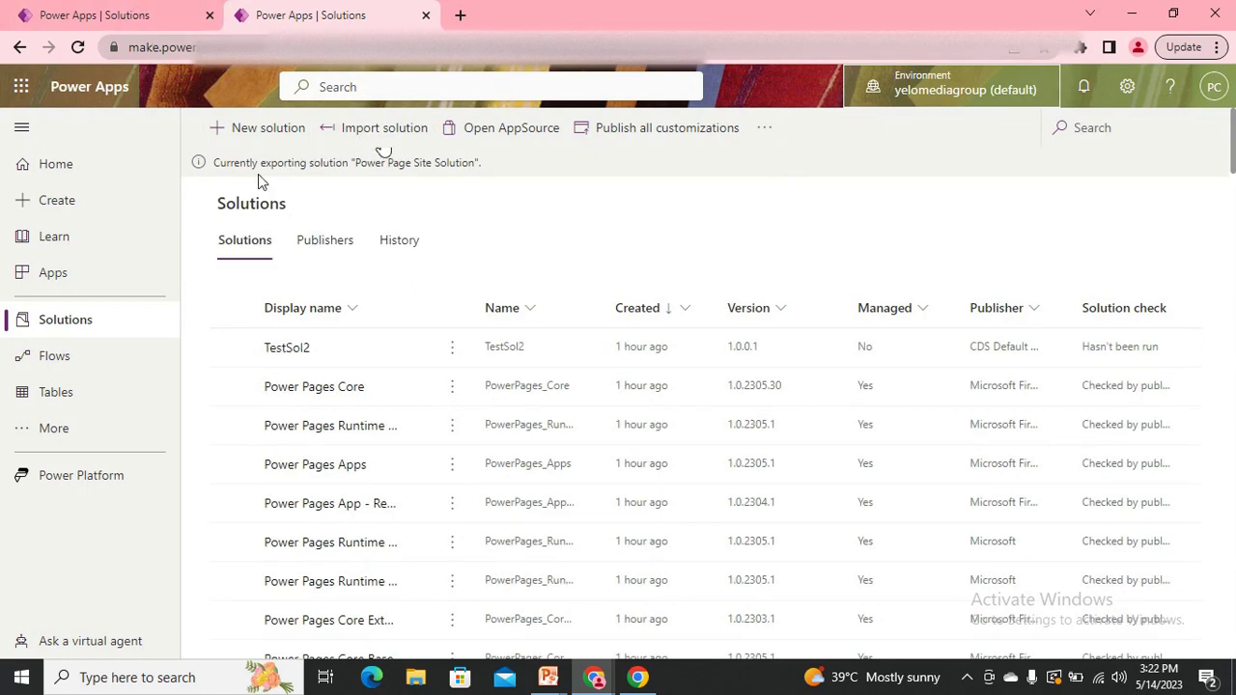
# - Return to the source environment's solutions list and download the exported Power Page Site Solution file
pyautogui.click(136, 12)
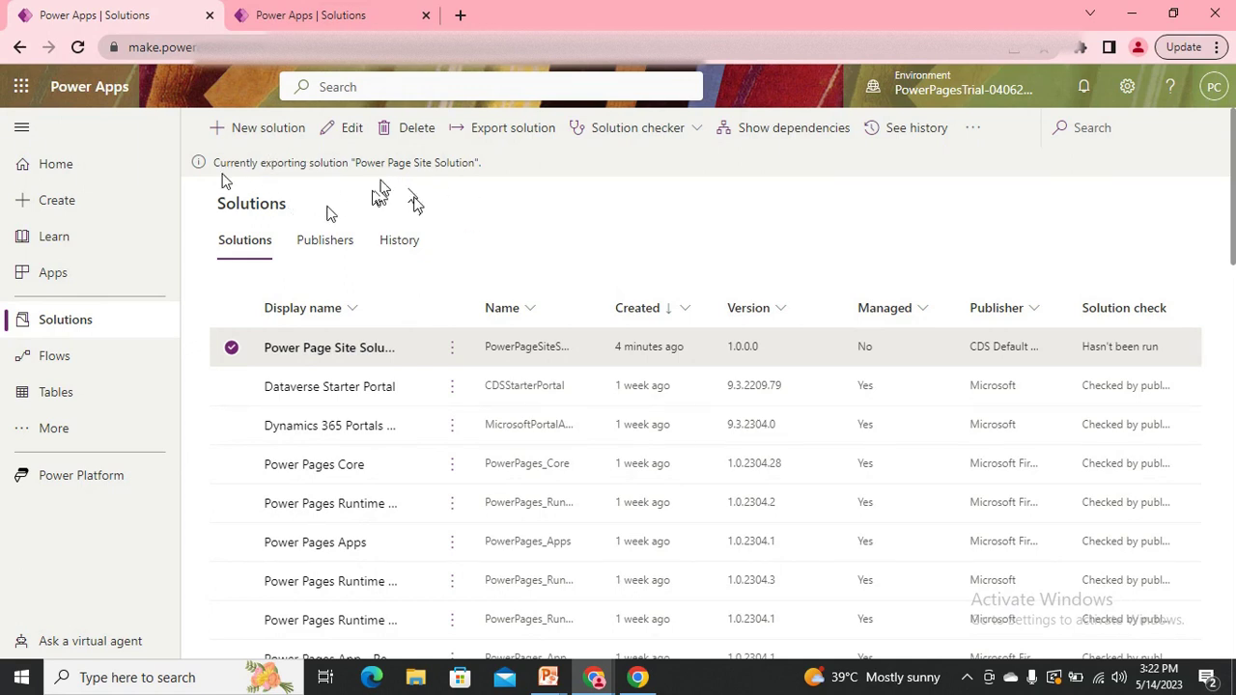
pyautogui.hotkey('alt', 'Tab')
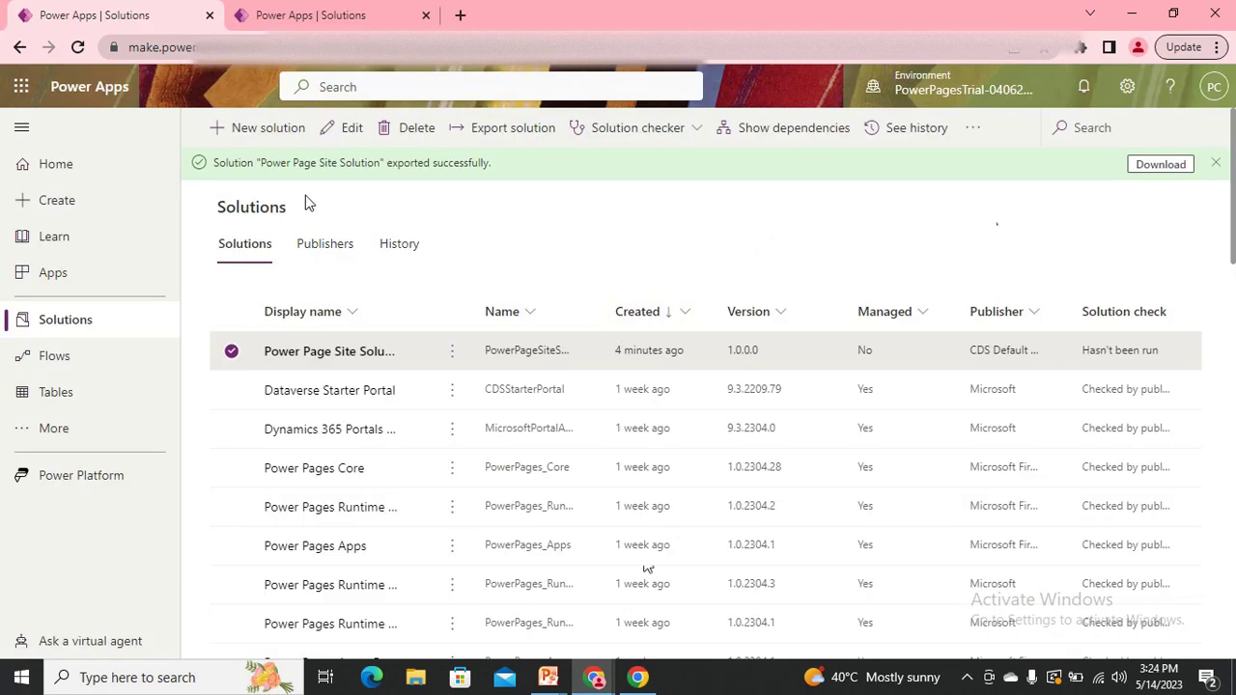
pyautogui.click(1164, 166)
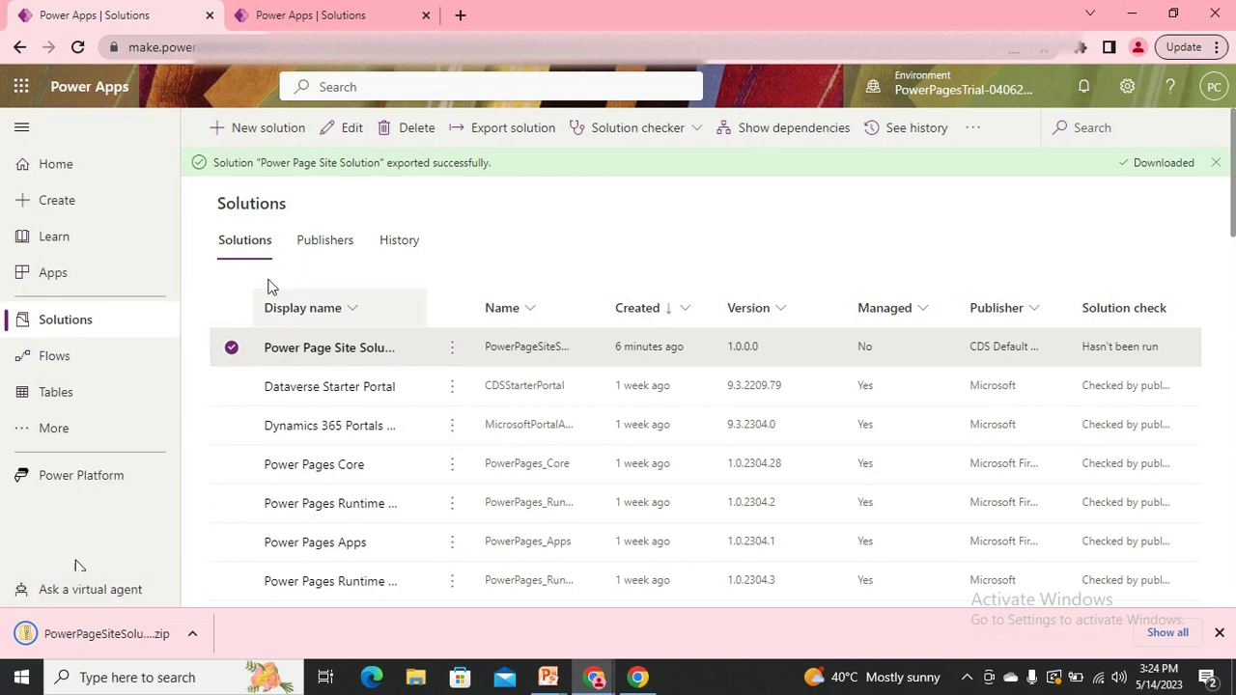
# - Refresh the solutions list of the yelomediagroup (default) environment and import the PowerPageSiteSolution_1_0_0_1 file there
pyautogui.click(326, 14)
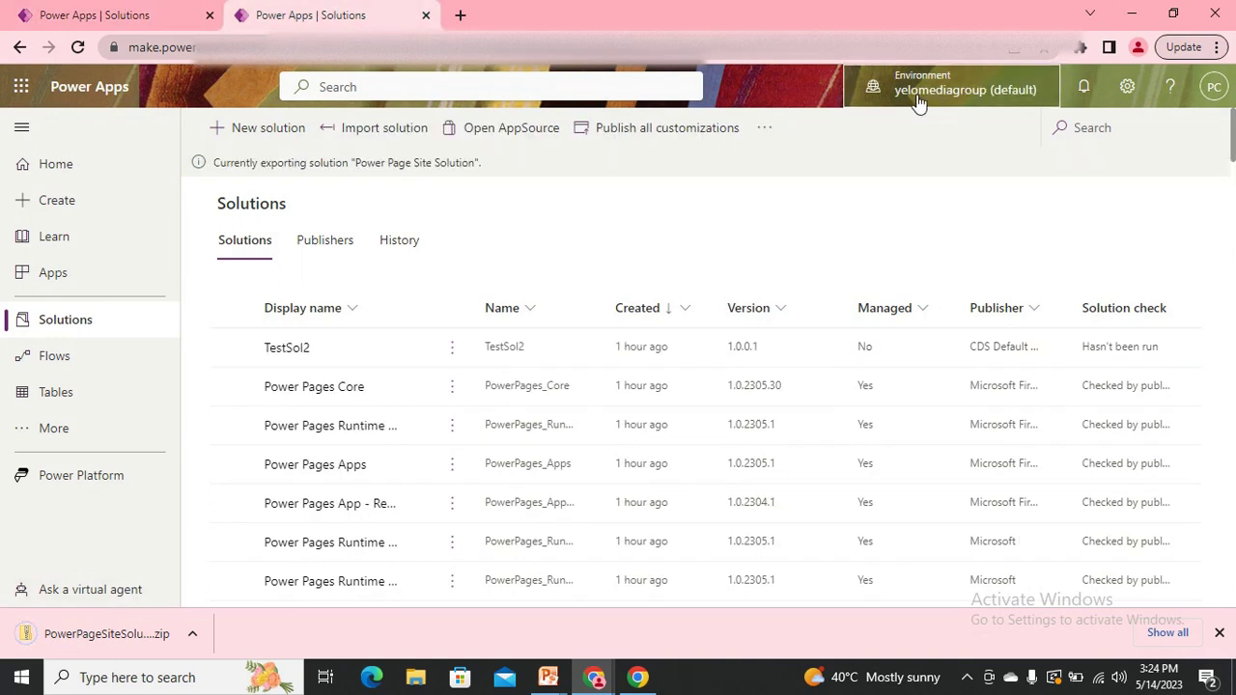
pyautogui.click(77, 48)
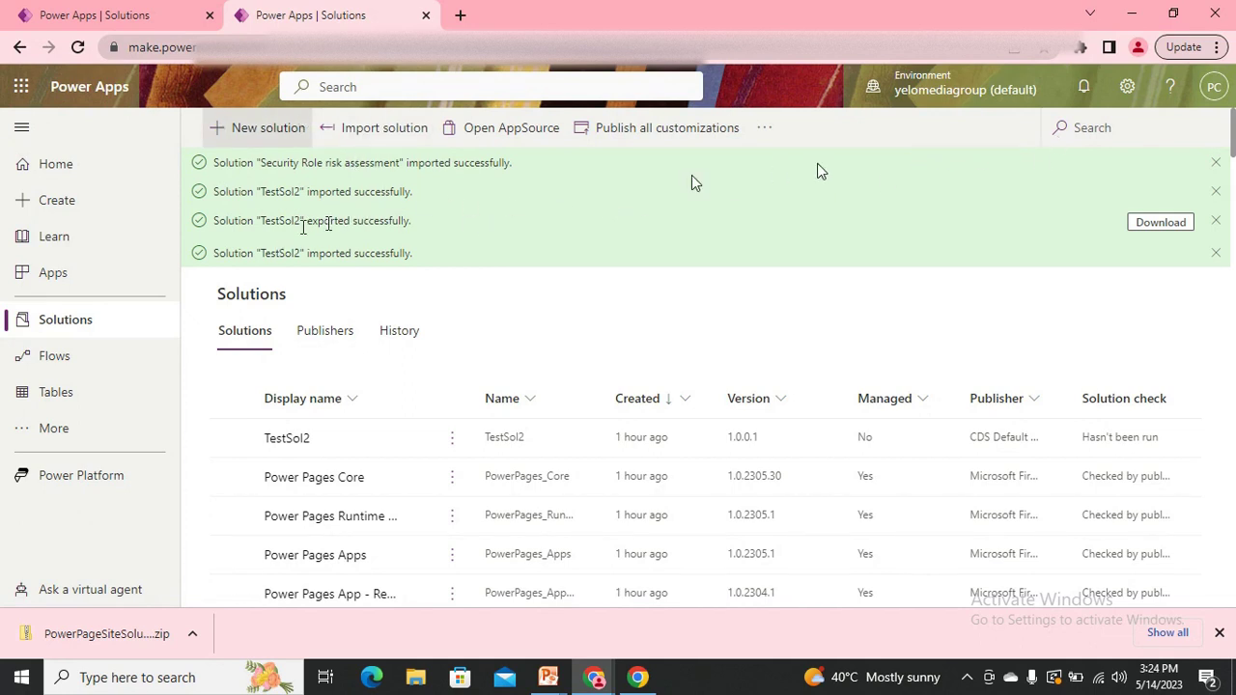
pyautogui.click(383, 128)
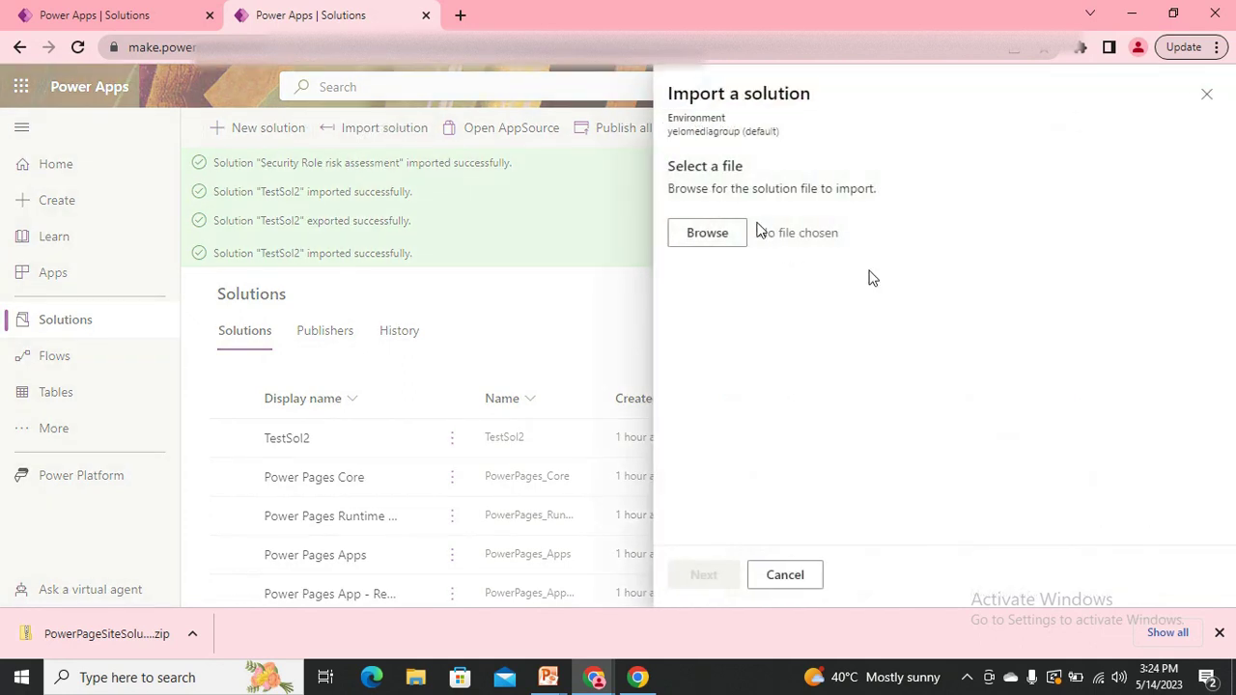
pyautogui.click(723, 240)
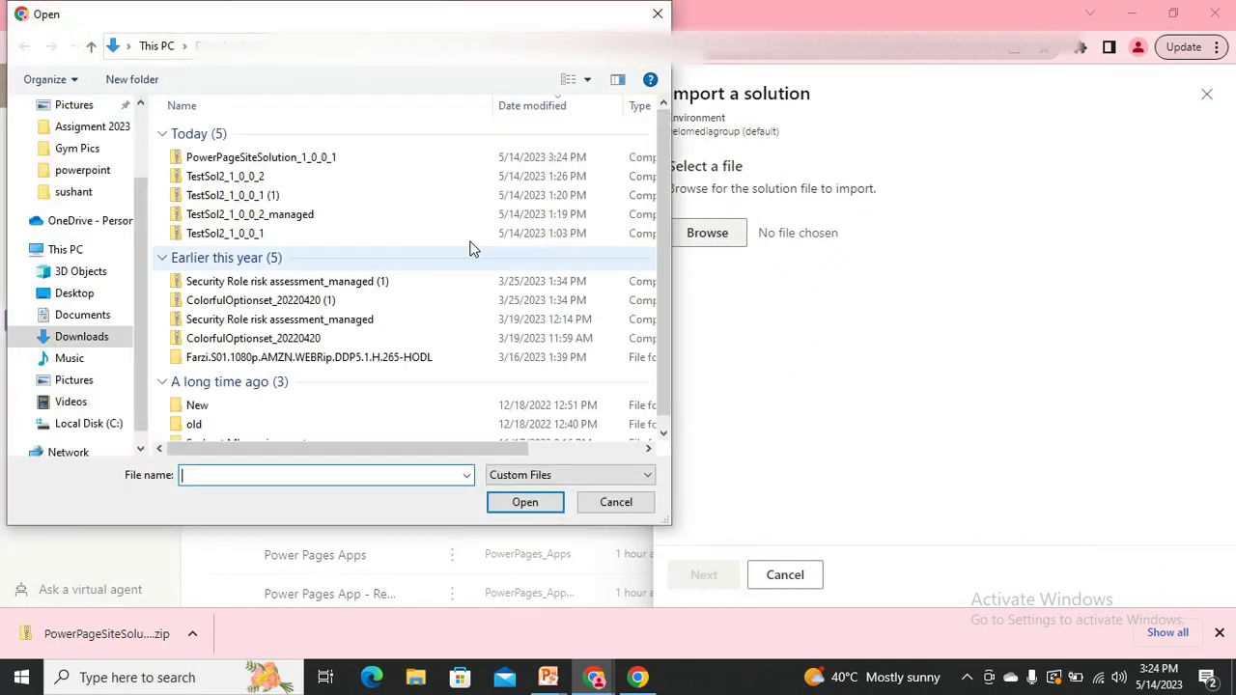
pyautogui.click(280, 157)
pyautogui.click(526, 503)
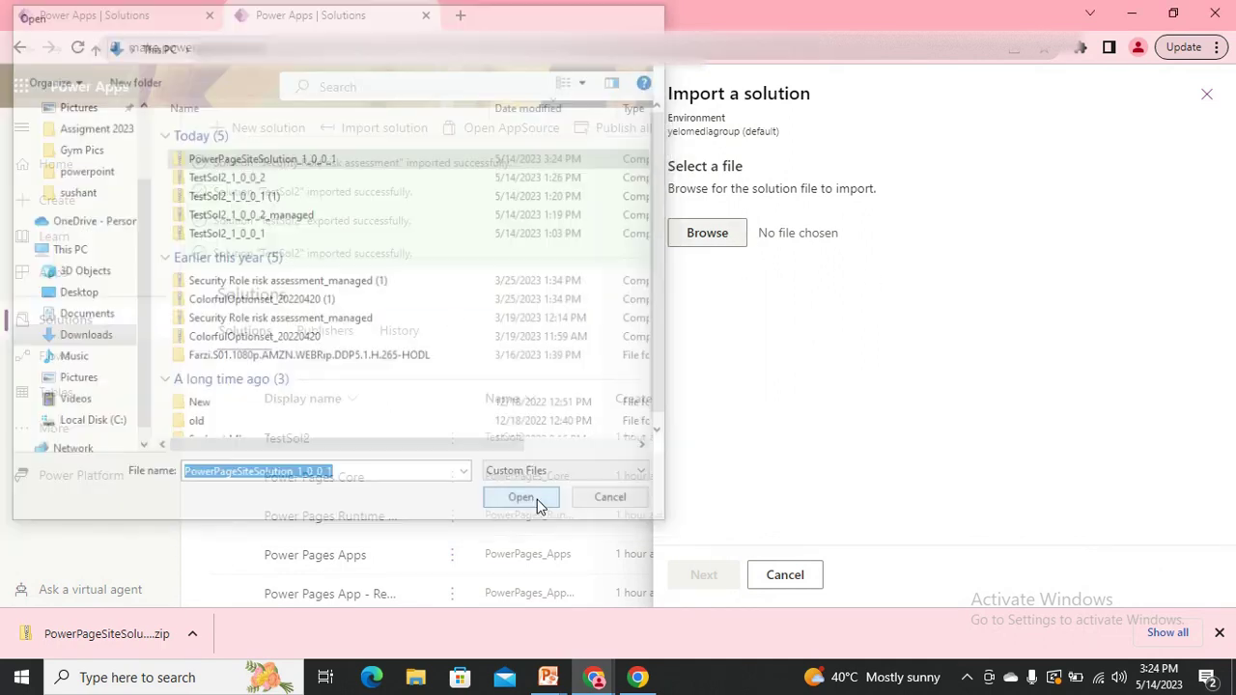
pyautogui.click(713, 576)
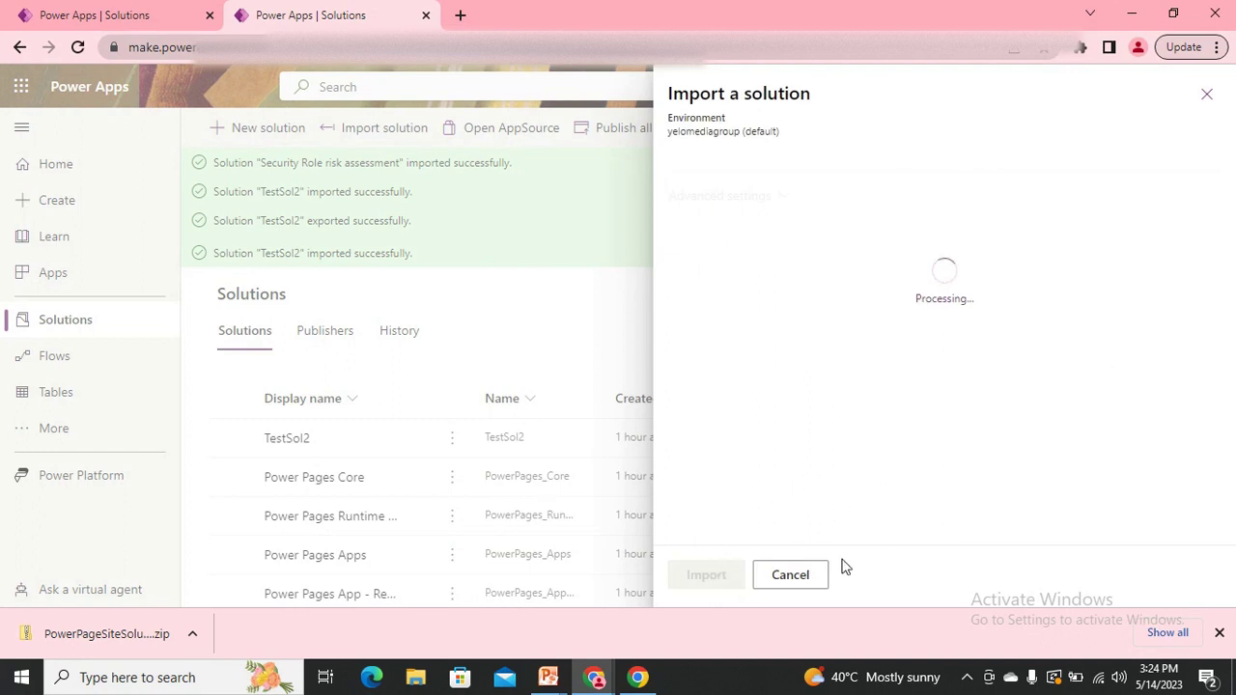
pyautogui.click(709, 577)
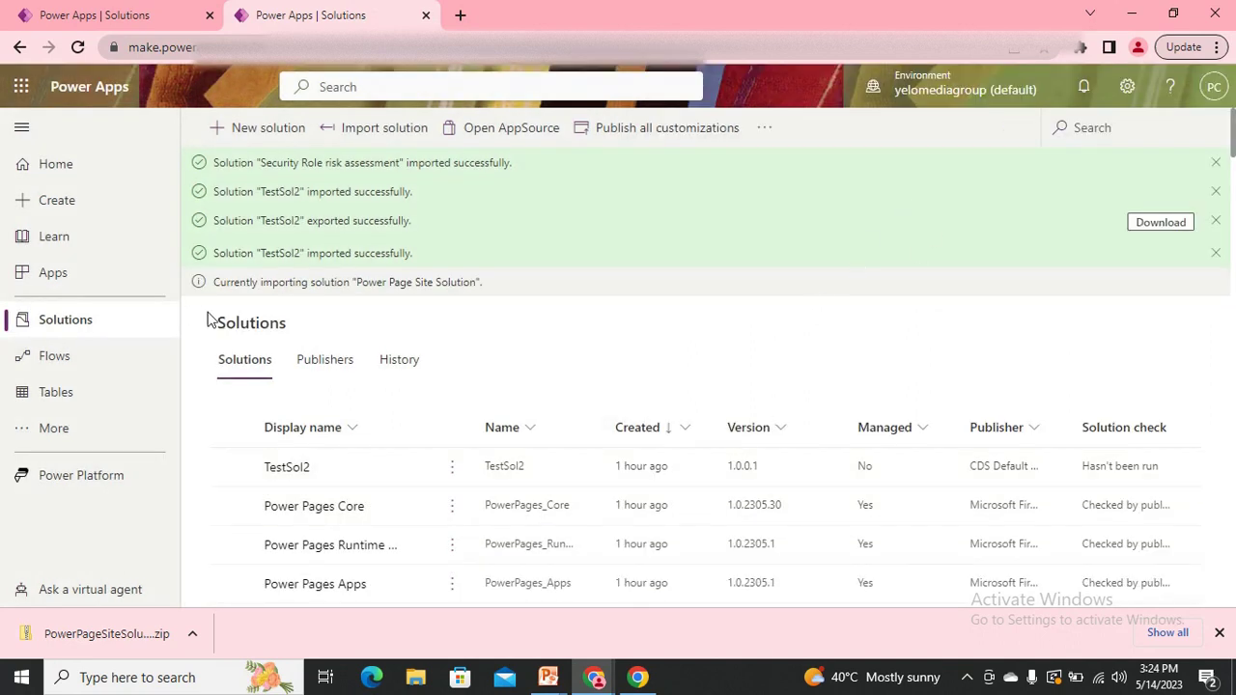
# - Check the import status message for Power Page Site Solution and switch to the PowerPoint slide show
pyautogui.moveTo(488, 283); pyautogui.dragTo(217, 282)
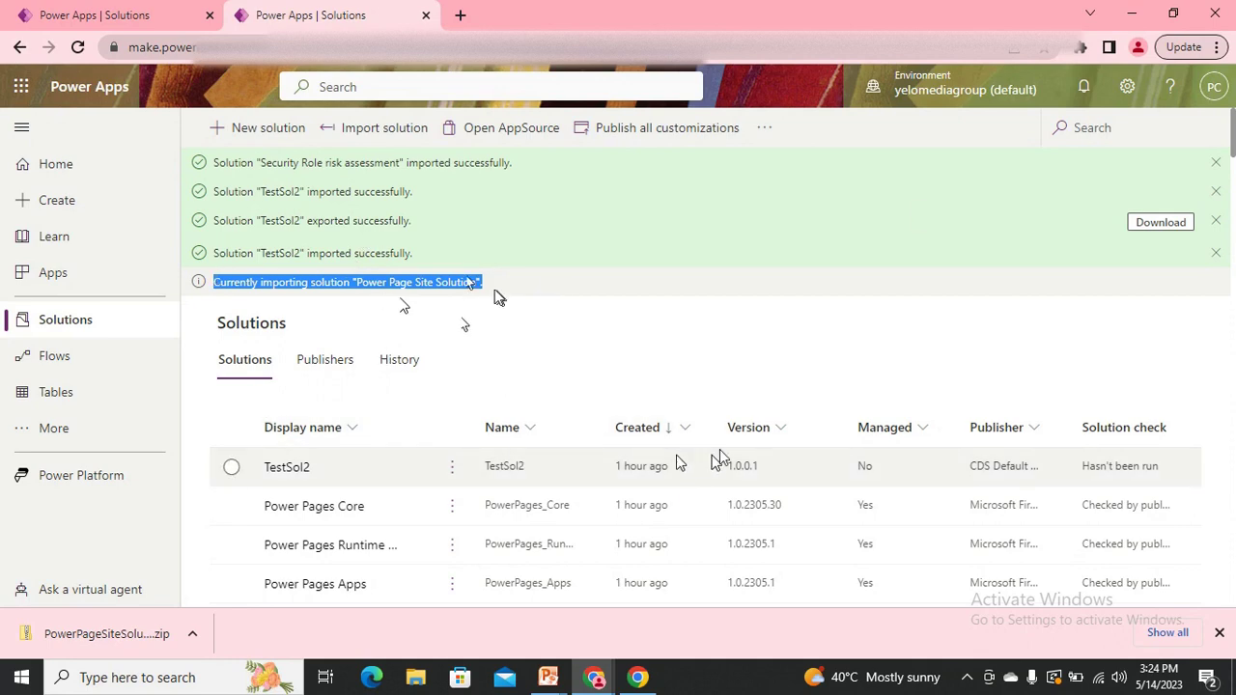
pyautogui.hotkey('alt', 'Tab')
pyautogui.hotkey('alt', 'Tab')
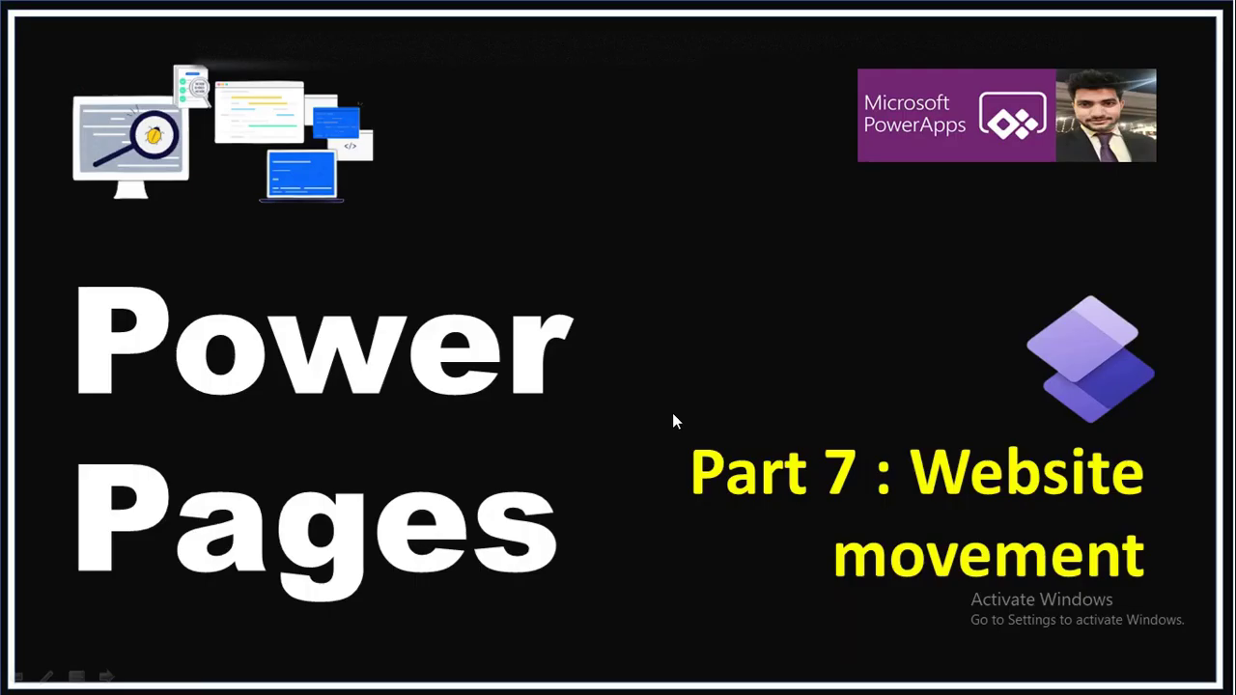